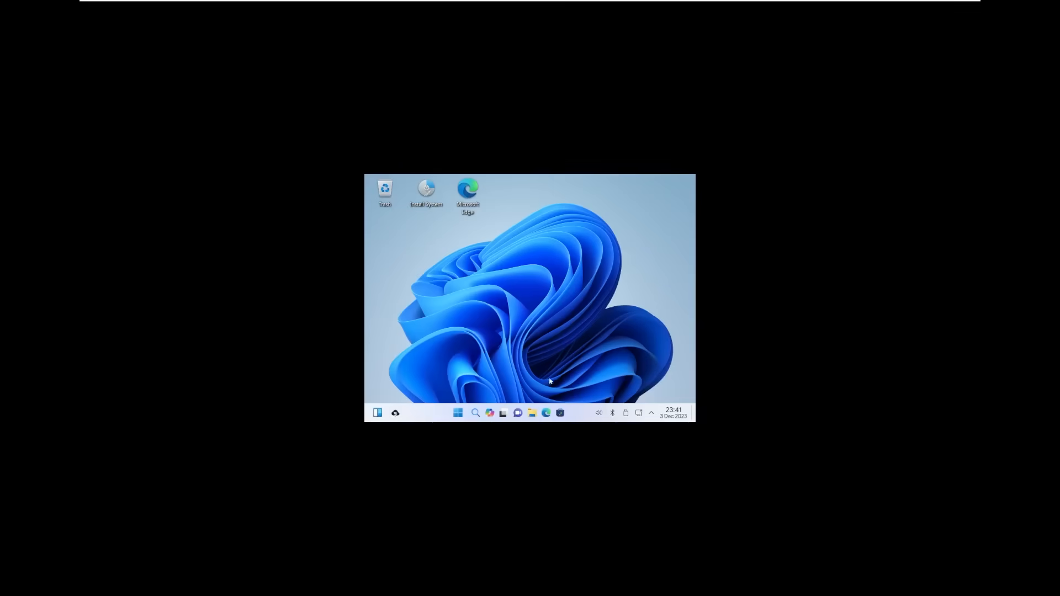
Launch Install System from the desktop and advance past the Welcome, Location and Keyboard steps.
left_click(427, 194)
double_click(426, 195)
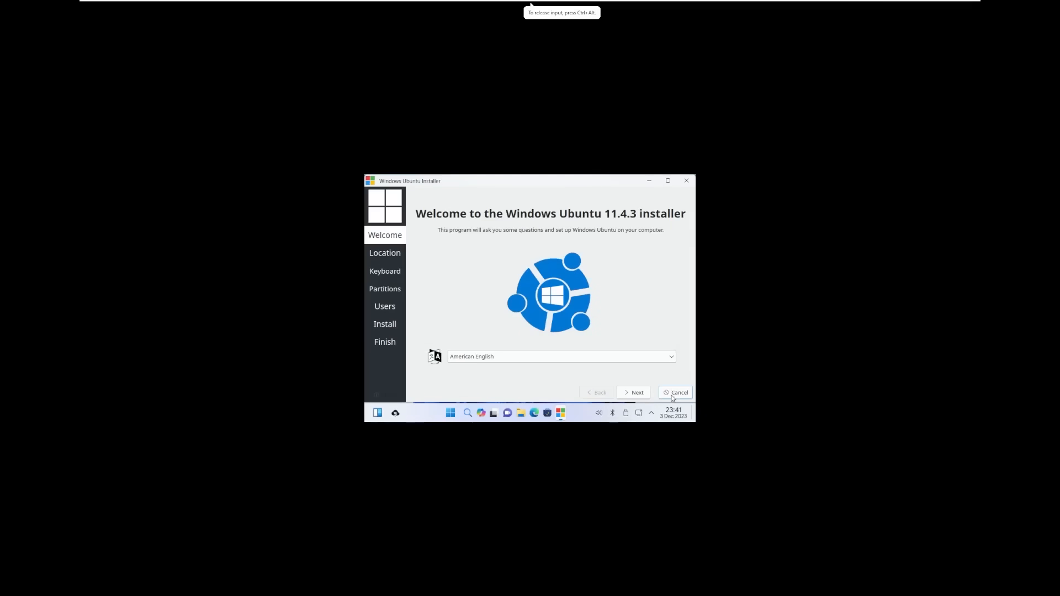
left_click(638, 393)
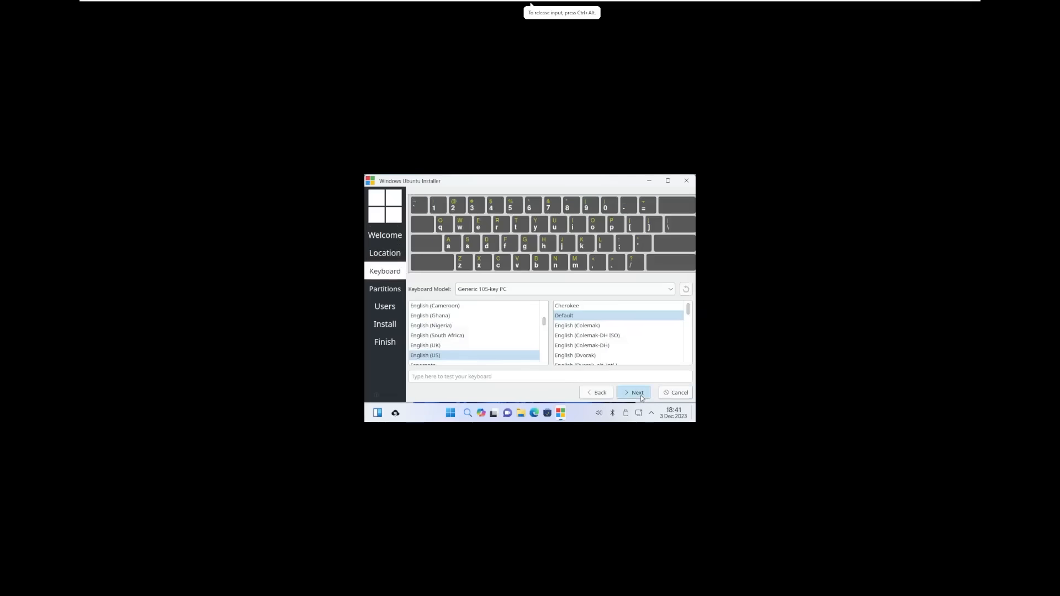
left_click(638, 393)
Choose Erase disk, continue to the user account step and move from the name to the Password field.
left_click(468, 224)
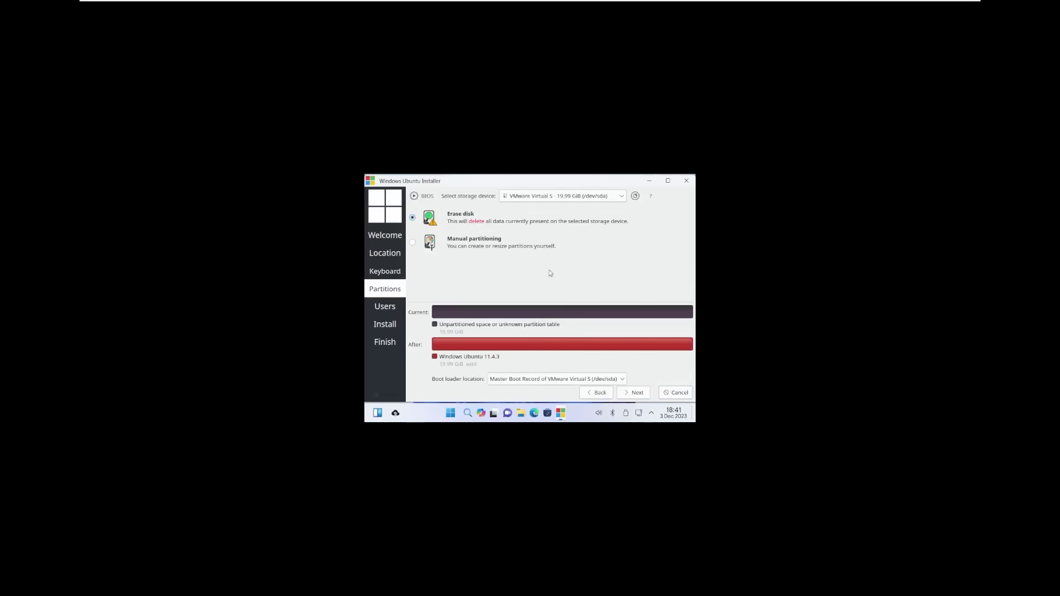
left_click(626, 394)
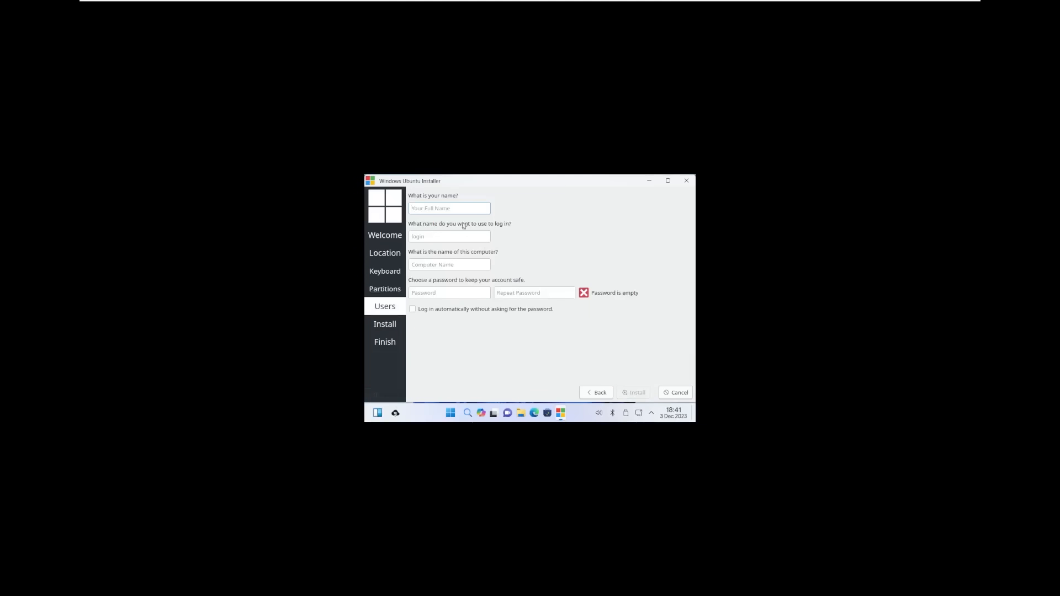
type("Wubuntu")
key("Tab")
key("Tab")
key("Tab")
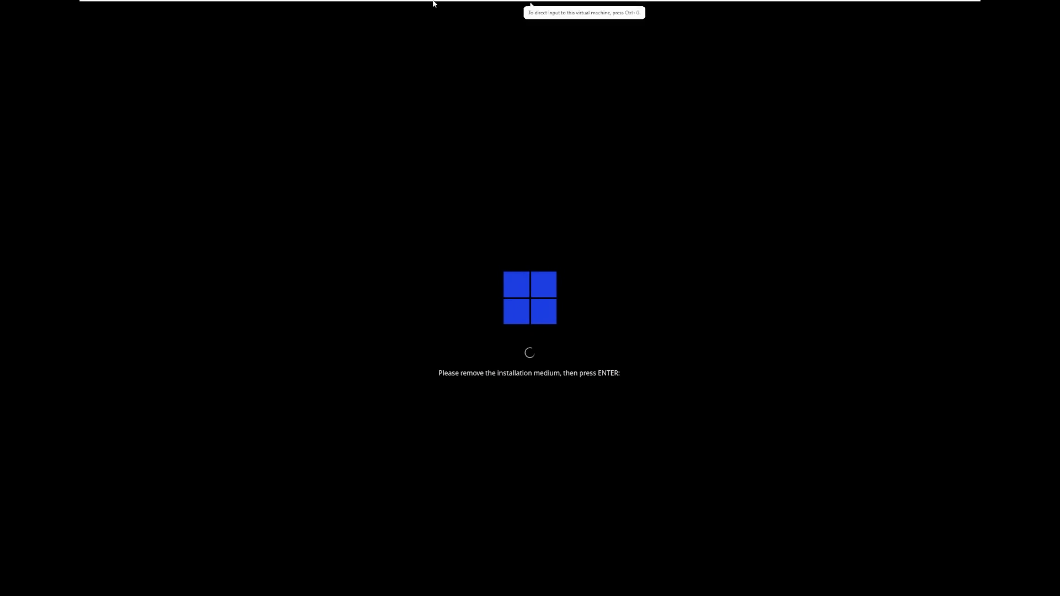
Disconnect the installation CD/DVD from the virtual machine so the installed system boots.
left_click(155, 5)
mouse_move(327, 29)
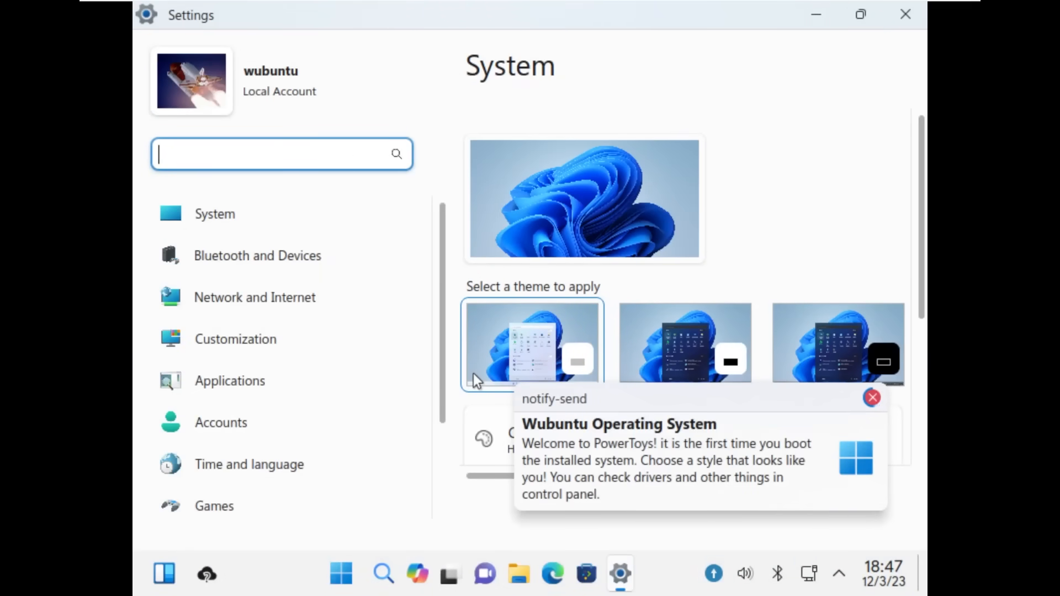
Close Settings and dismiss the welcome and trial-version notifications.
left_click(905, 15)
left_click_drag(532, 448, 738, 448)
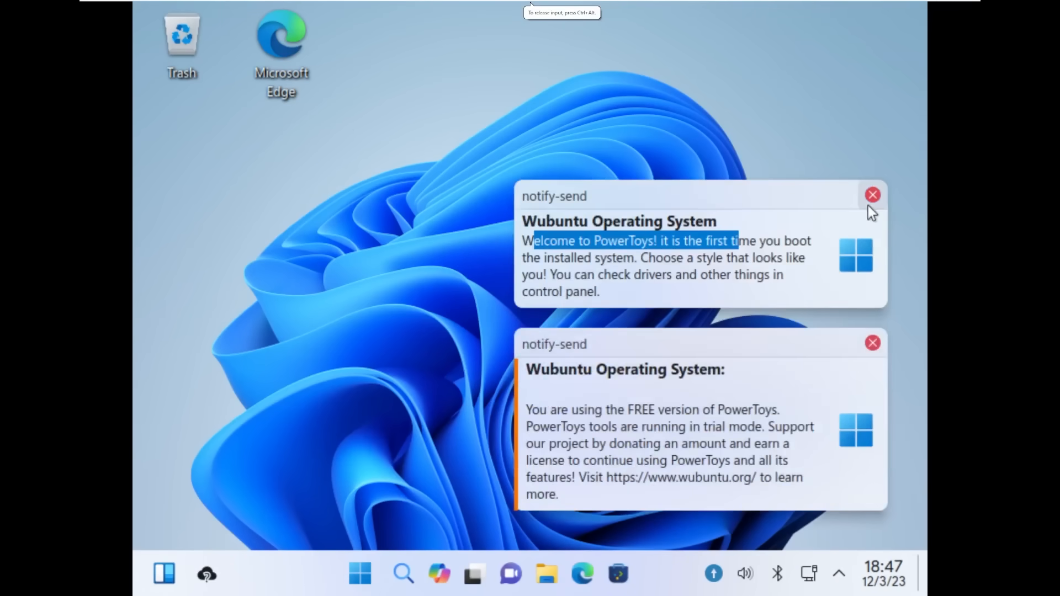
left_click(872, 196)
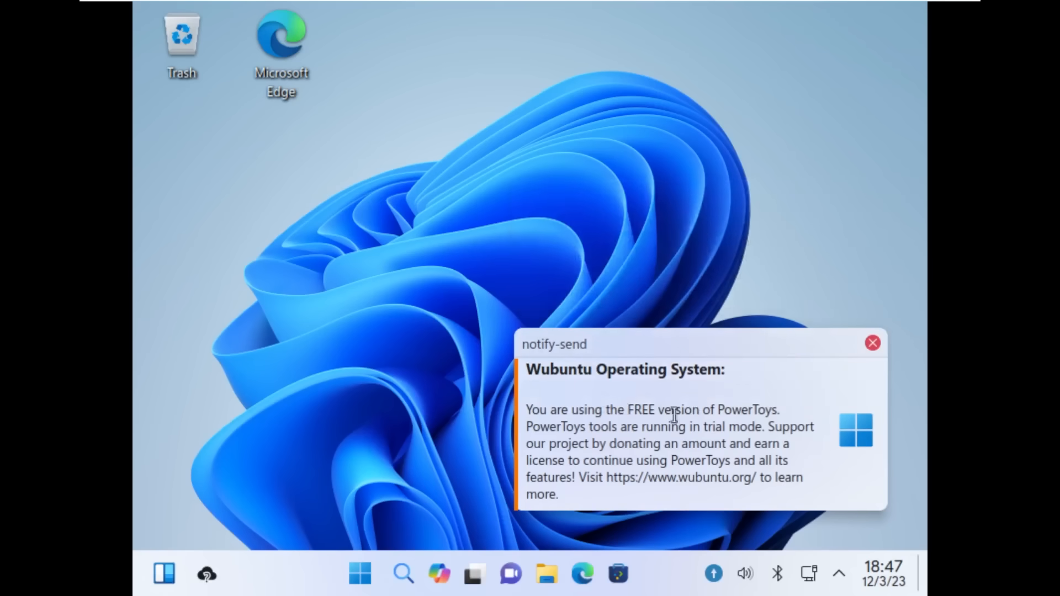
left_click_drag(605, 409, 777, 410)
left_click(872, 343)
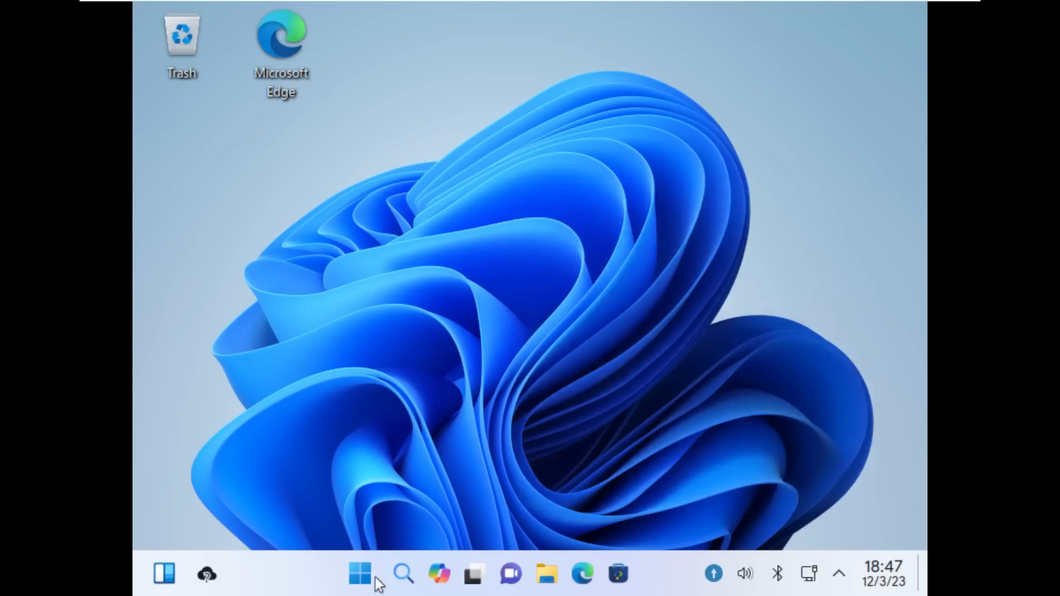
Launch System Settings, browse Bluetooth and Devices, then reach Display Configuration and close it again.
left_click(361, 573)
left_click(262, 290)
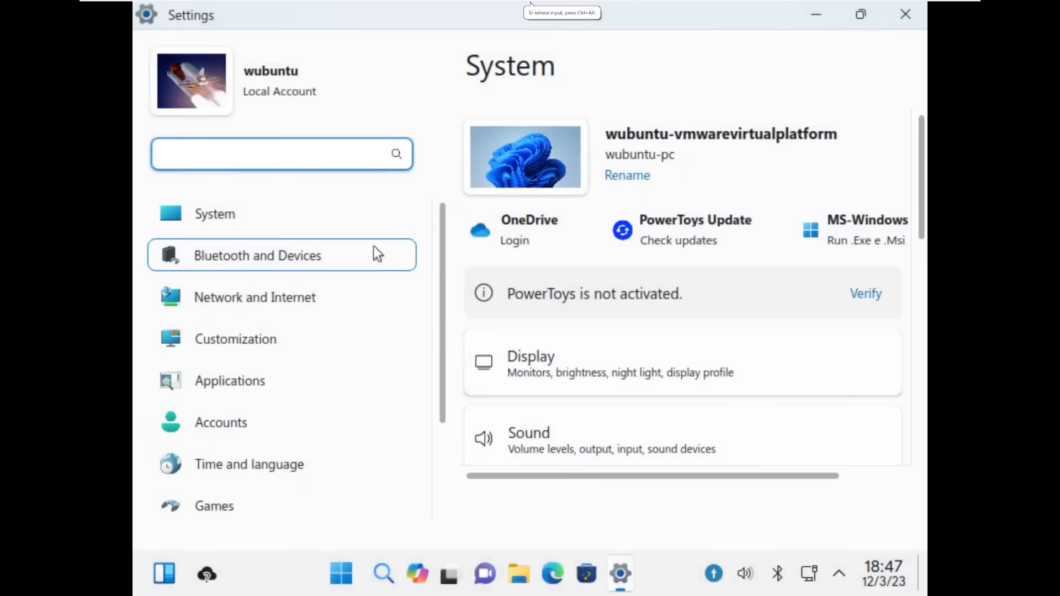
left_click(345, 255)
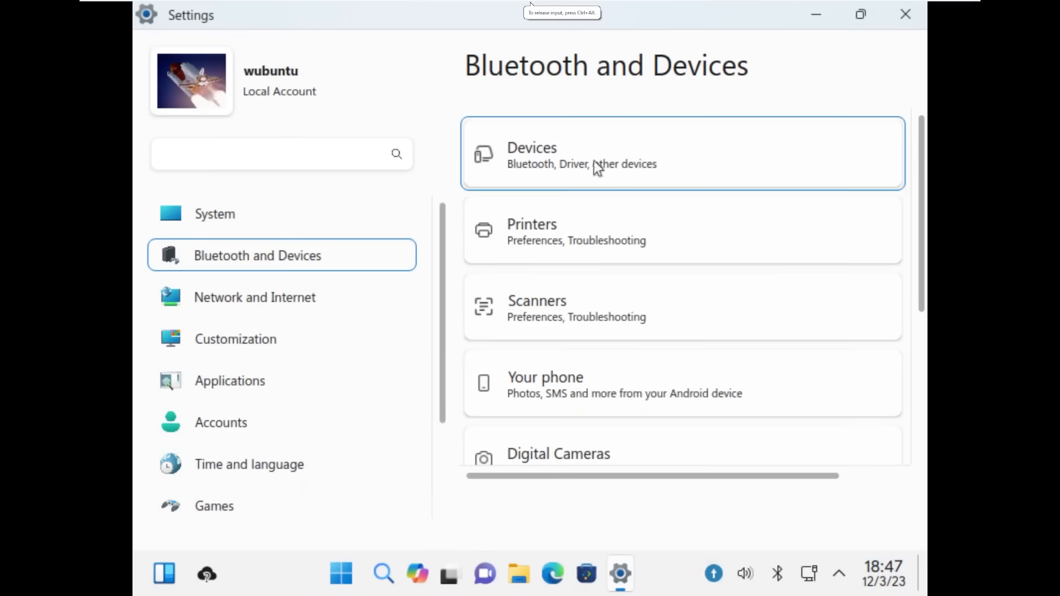
scroll(586, 249, "down", 3)
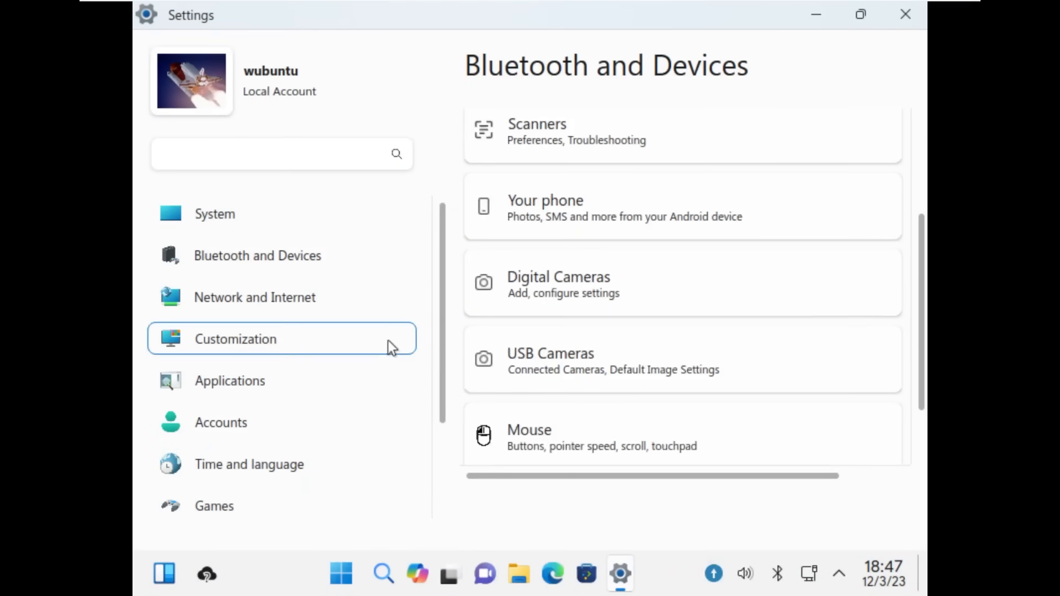
left_click(309, 213)
left_click(581, 377)
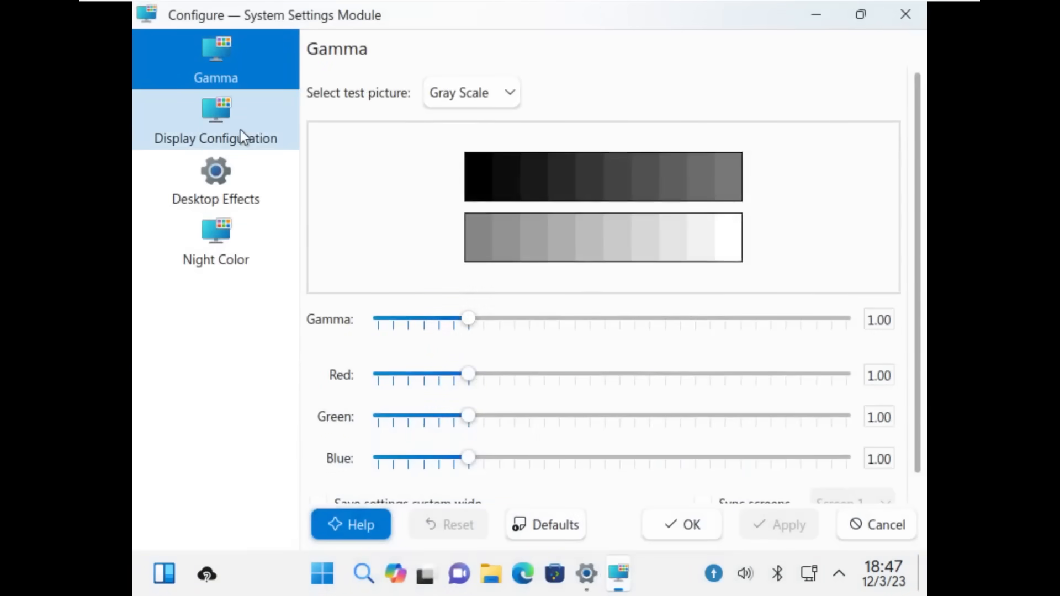
left_click(265, 200)
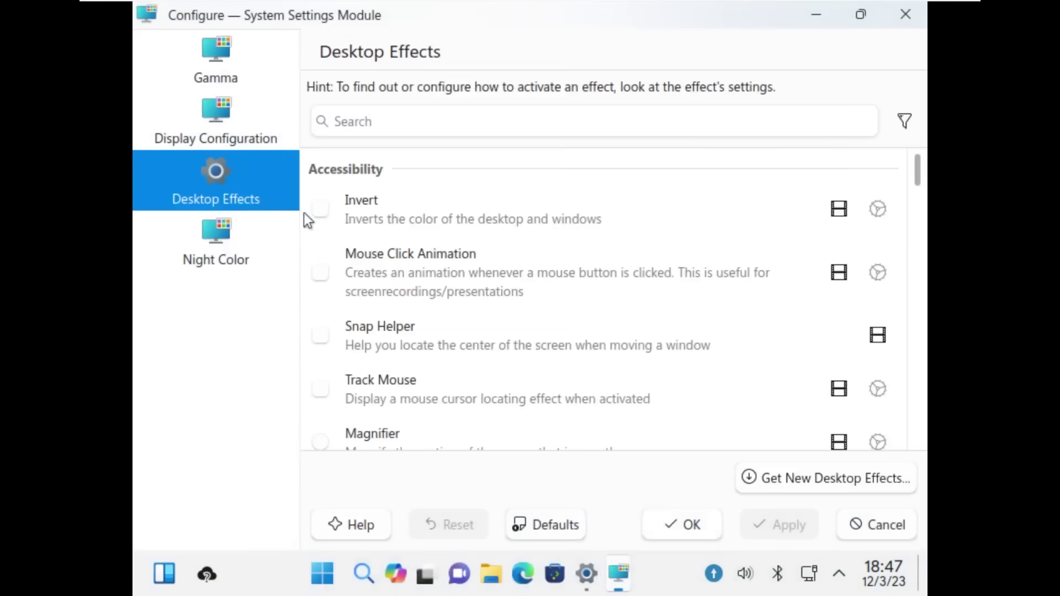
left_click(233, 125)
left_click_drag(228, 23, 340, 183)
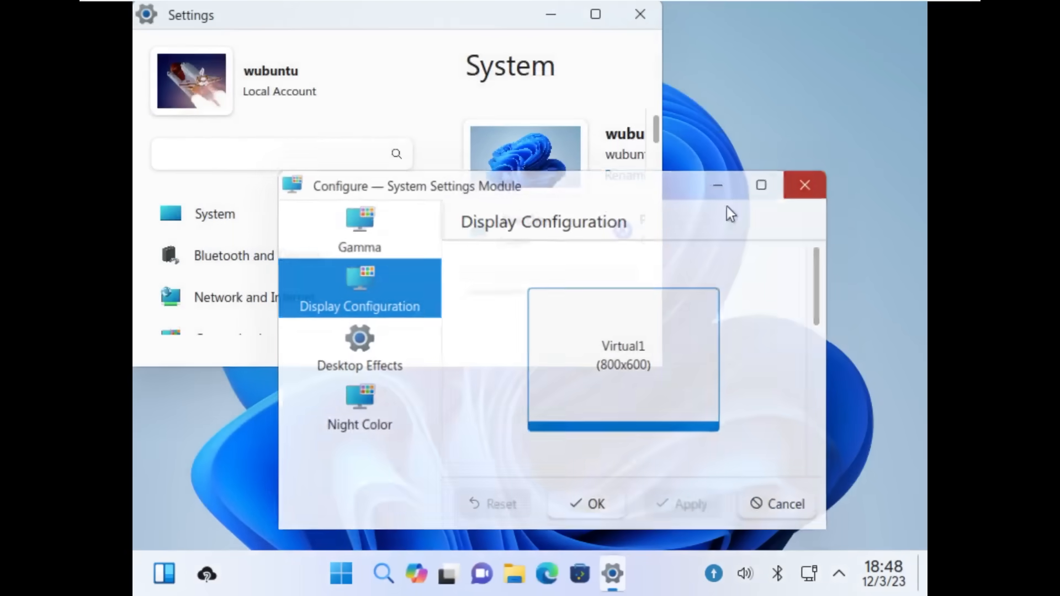
left_click(806, 185)
Reopen Display Configuration and set the screen resolution to 1920x1080 (16:9), confirming with OK.
left_click(595, 14)
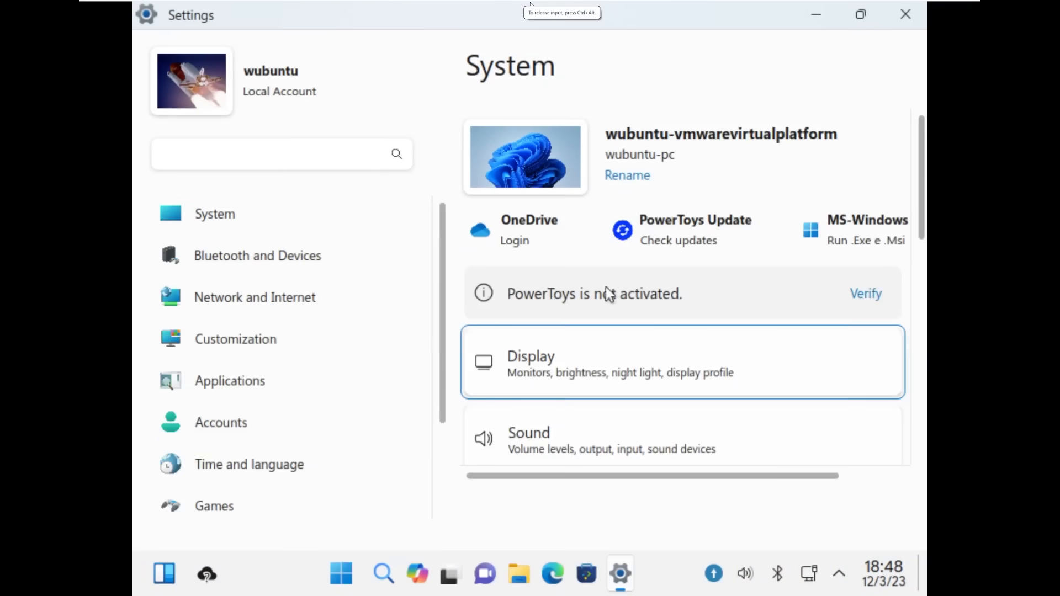
left_click(691, 356)
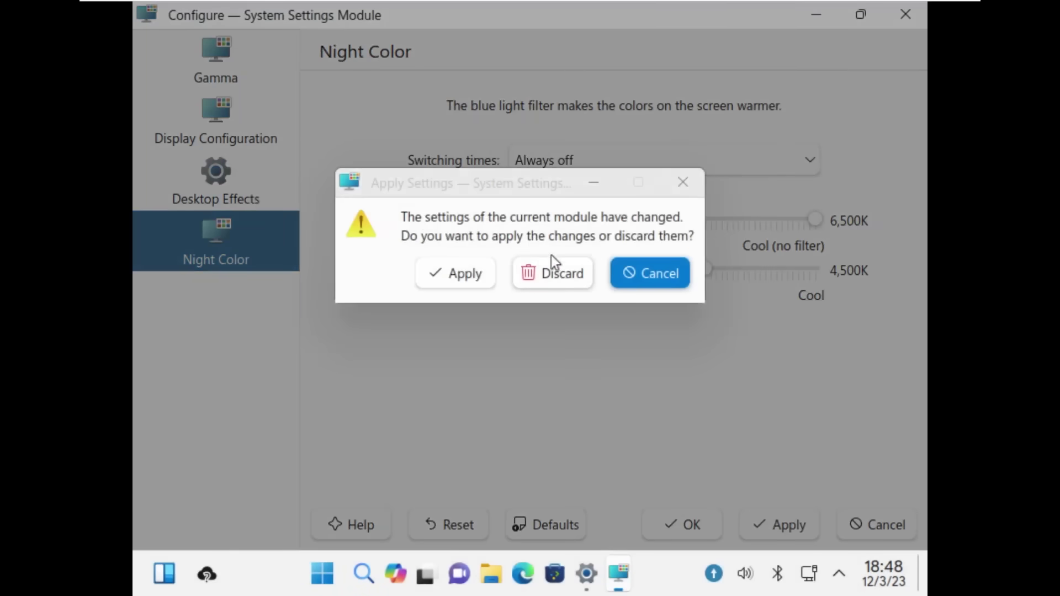
left_click(551, 256)
left_click(253, 189)
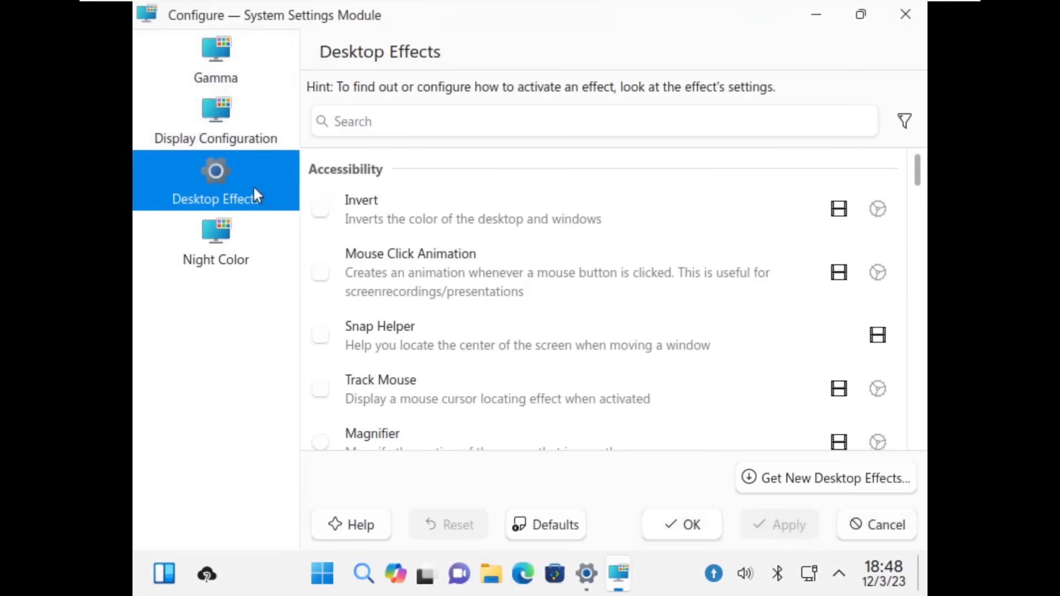
scroll(368, 249, "down", 3)
left_click(249, 133)
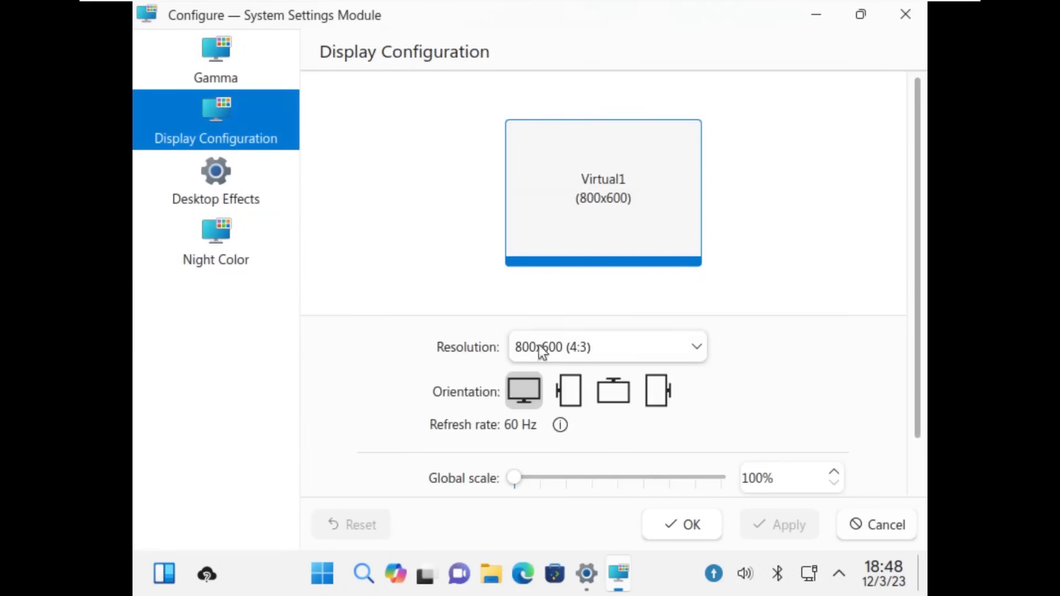
left_click(577, 349)
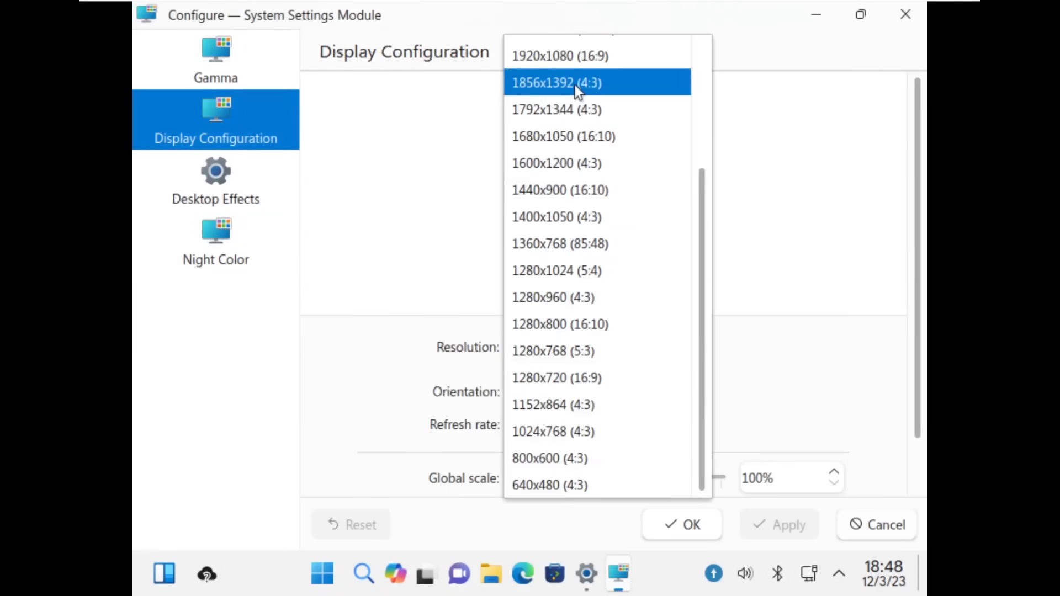
left_click(576, 55)
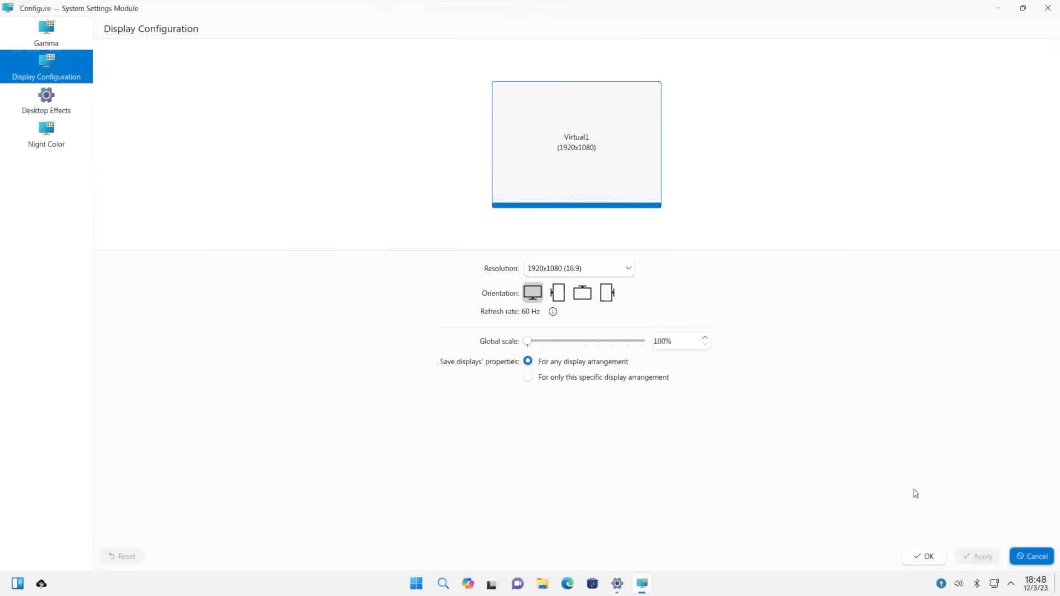
left_click(924, 556)
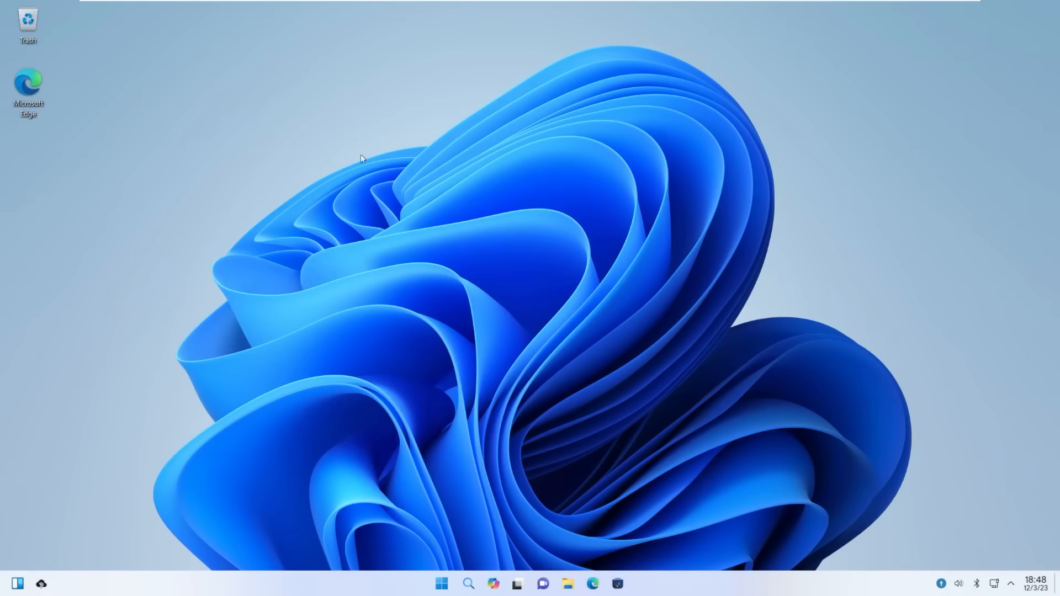
From Add Widgets, place the Individual Core Usage widget on the desktop.
left_click(33, 100)
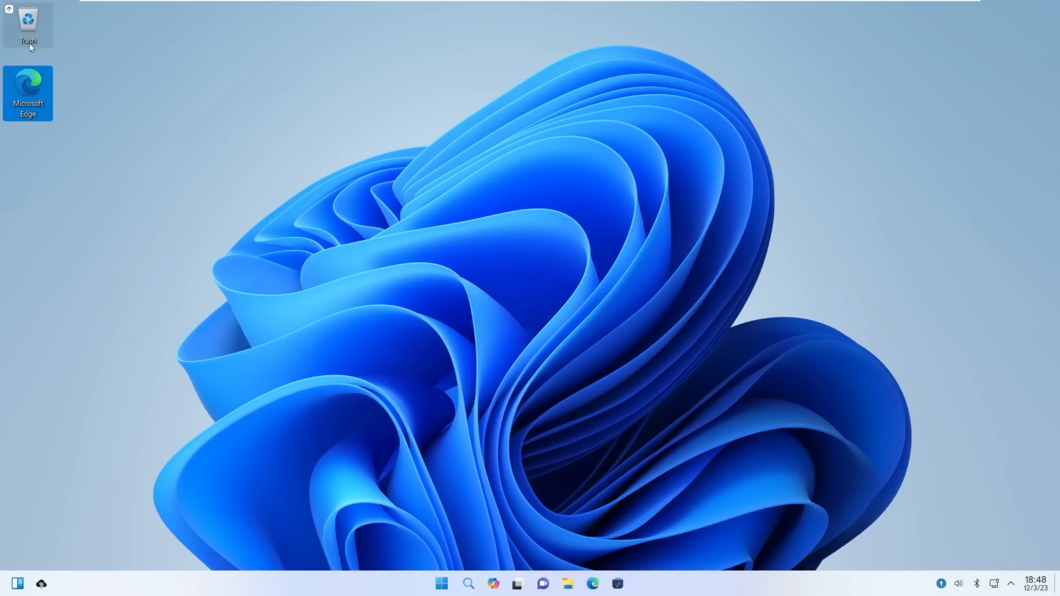
left_click(148, 362)
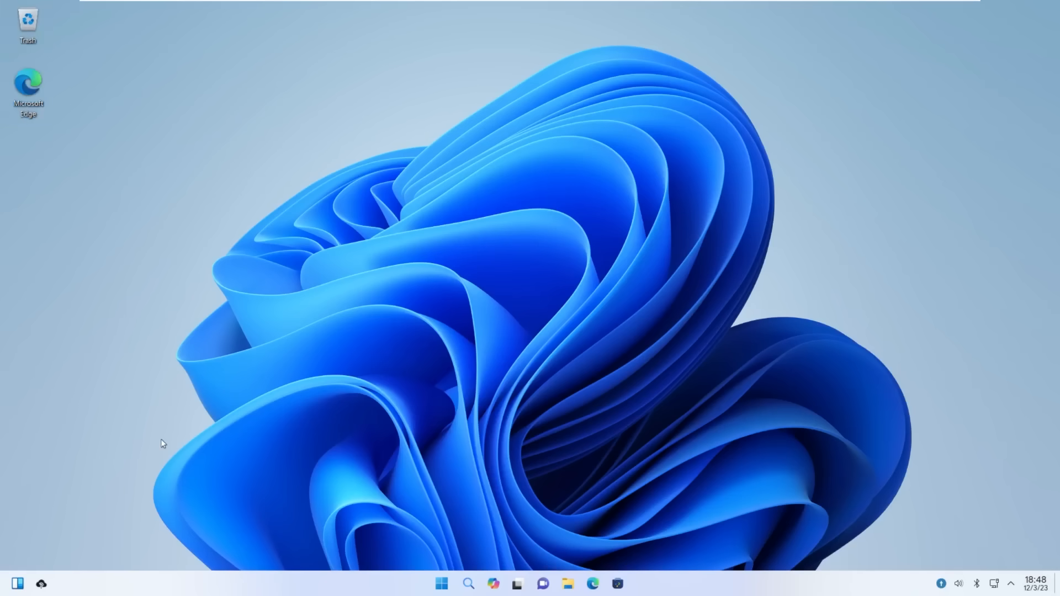
left_click(18, 584)
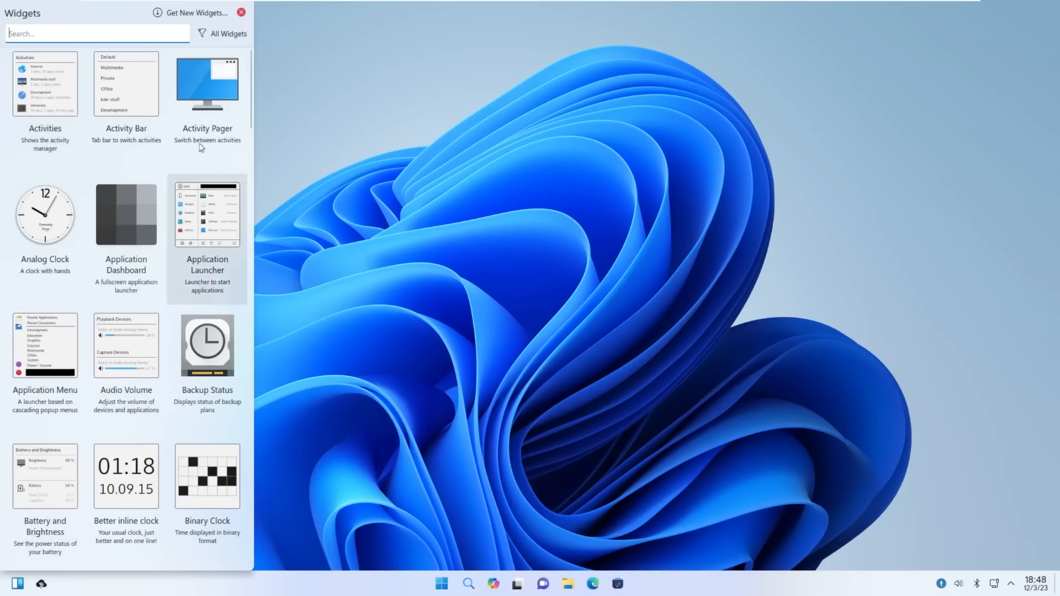
scroll(164, 269, "down", 3)
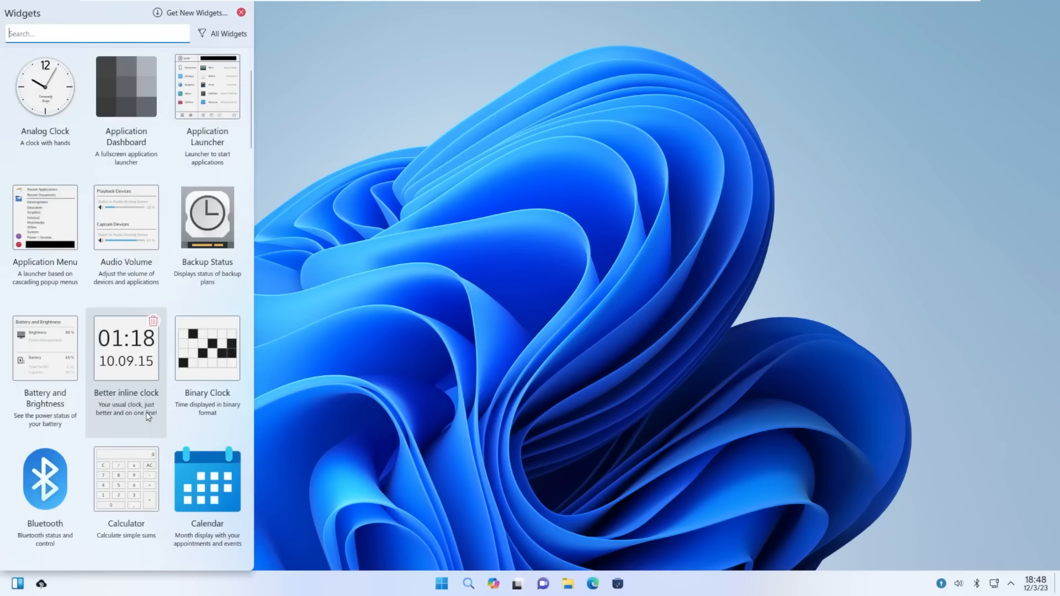
scroll(143, 373, "down", 3)
scroll(144, 423, "down", 3)
scroll(125, 497, "down", 3)
scroll(82, 553, "down", 3)
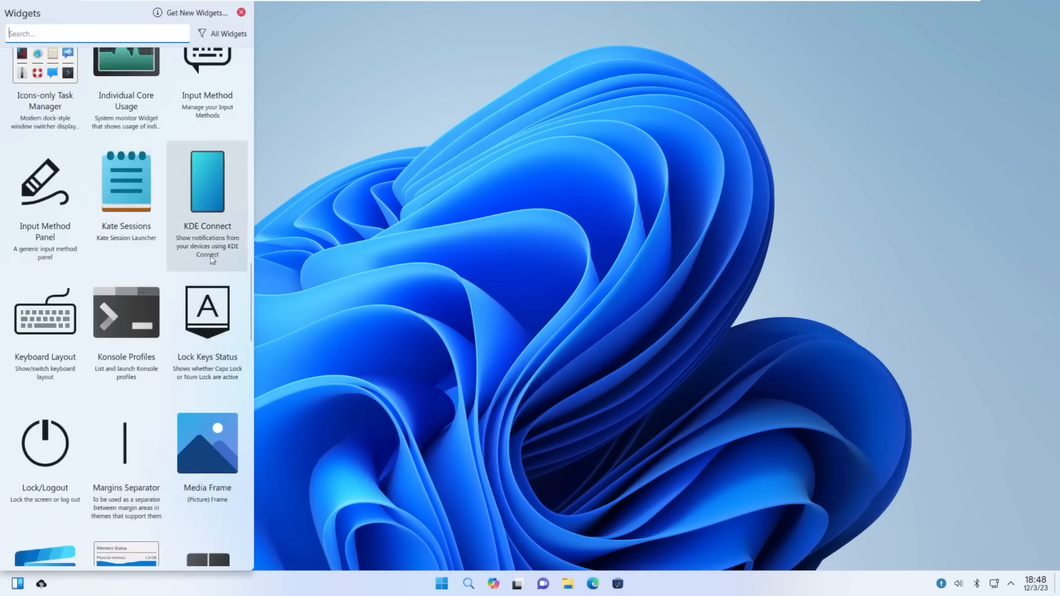
scroll(211, 192, "up", 1)
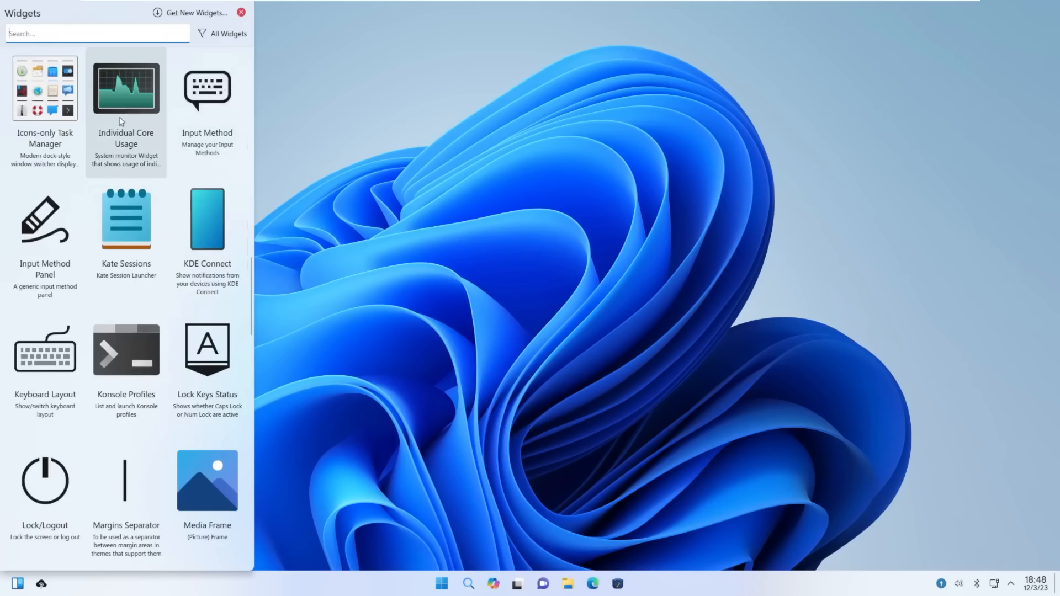
left_click_drag(124, 91, 476, 107)
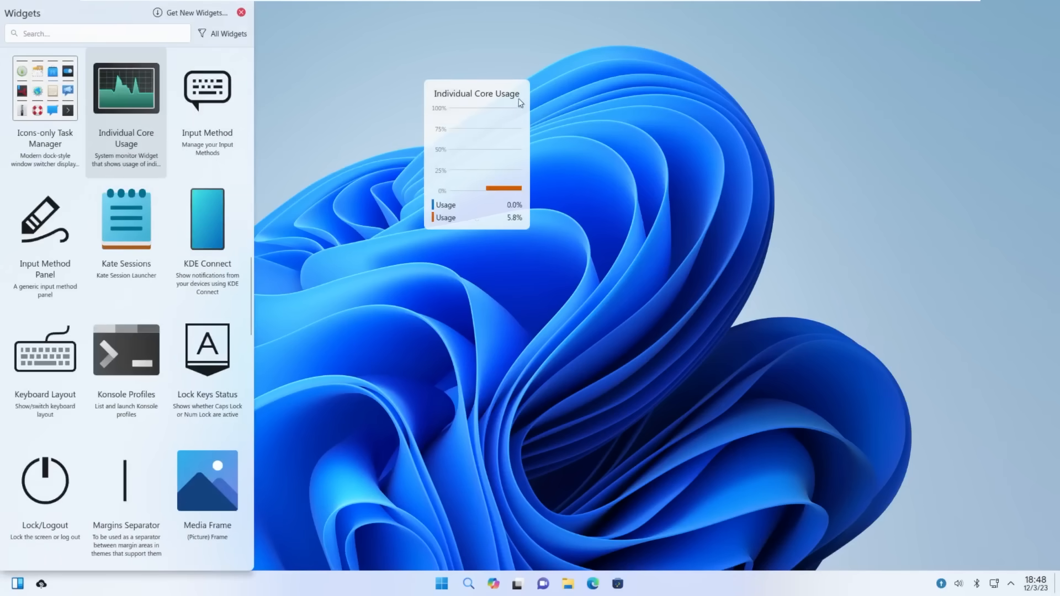
scroll(124, 331, "down", 3)
Add the Better inline clock widget and move it to the desktop's top-right corner.
key("Escape")
left_click(19, 585)
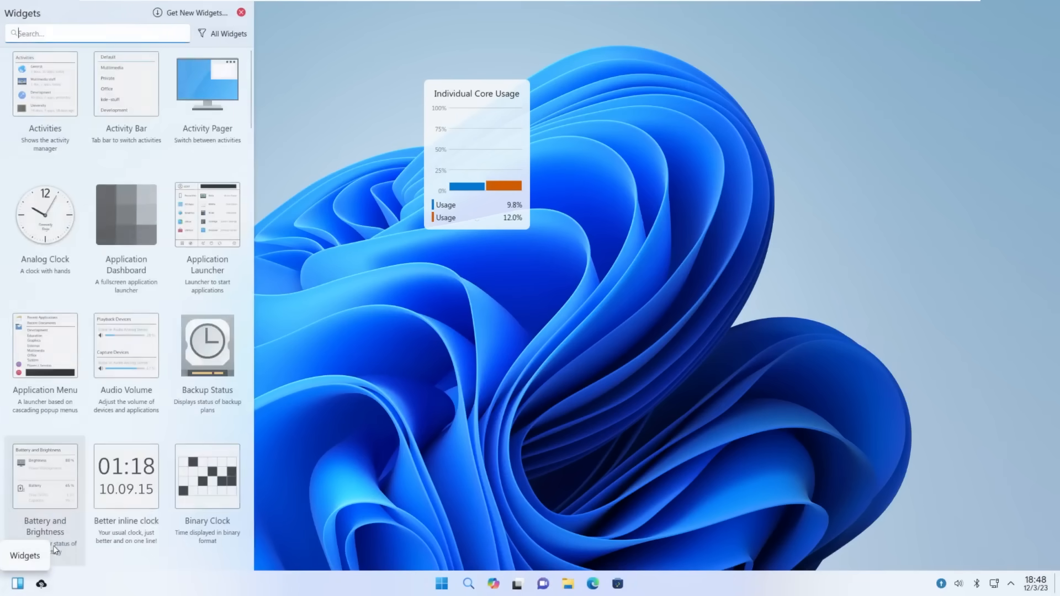
left_click_drag(126, 476, 797, 323)
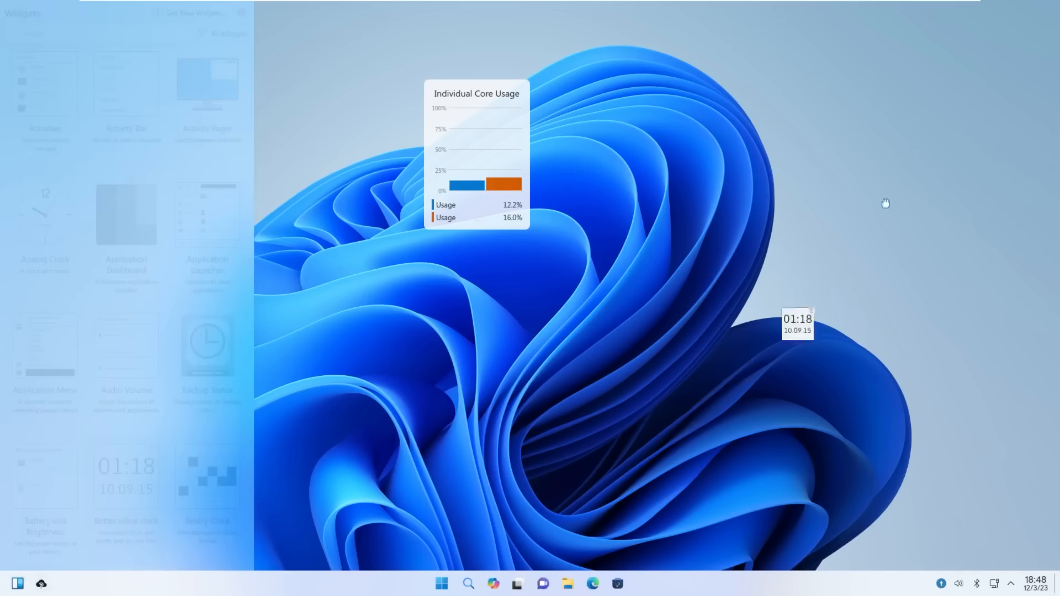
left_click_drag(885, 203, 1036, 10)
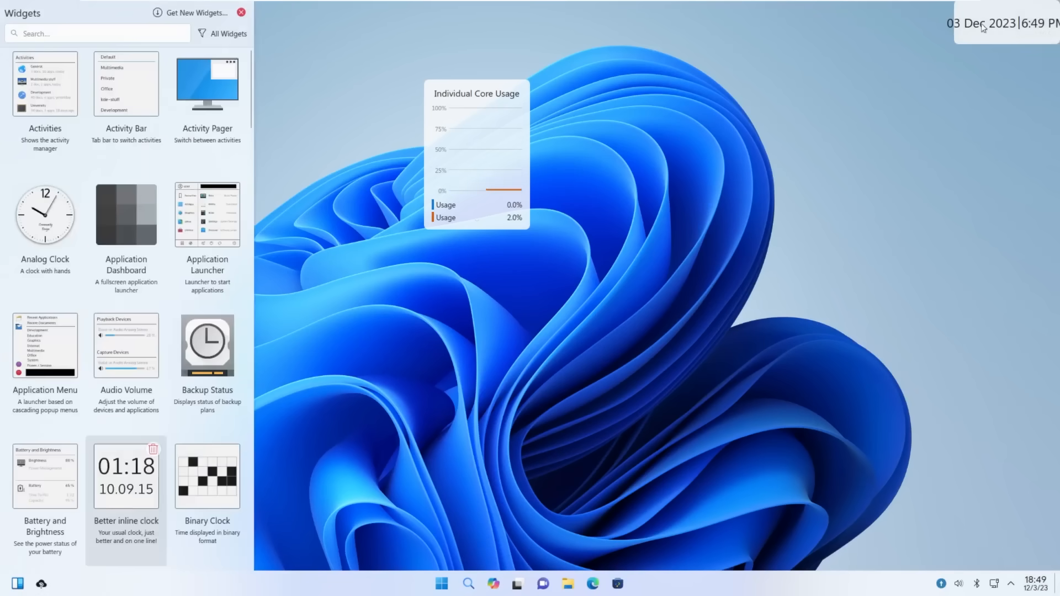
left_click(241, 13)
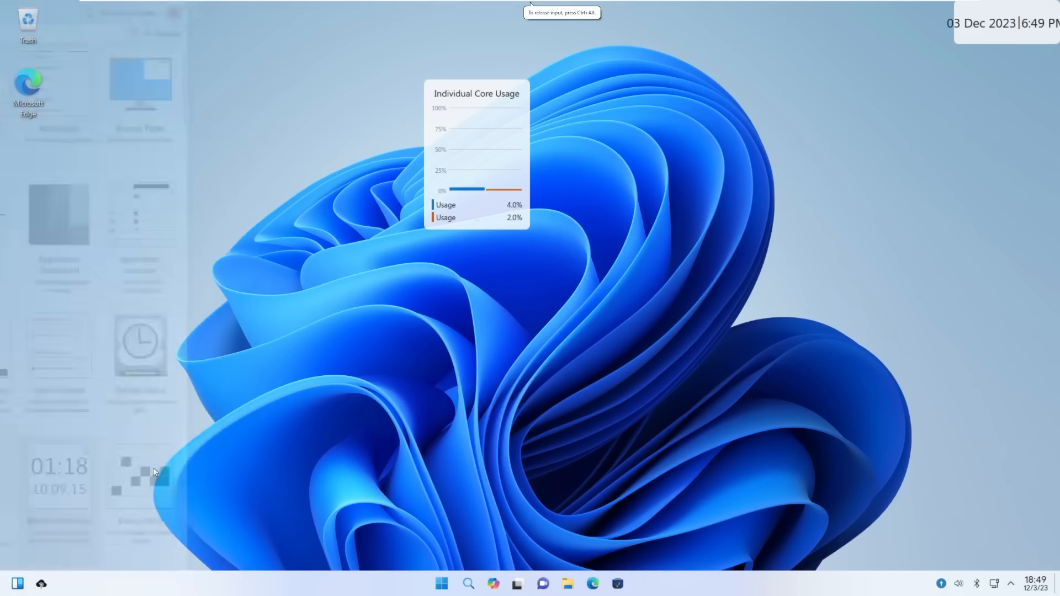
left_click(40, 585)
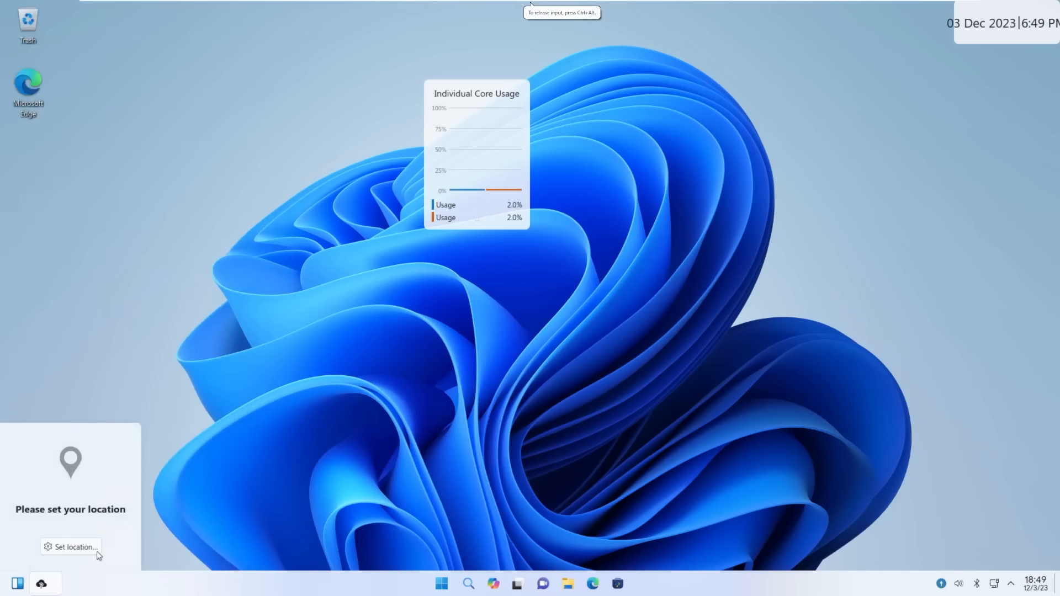
left_click(97, 511)
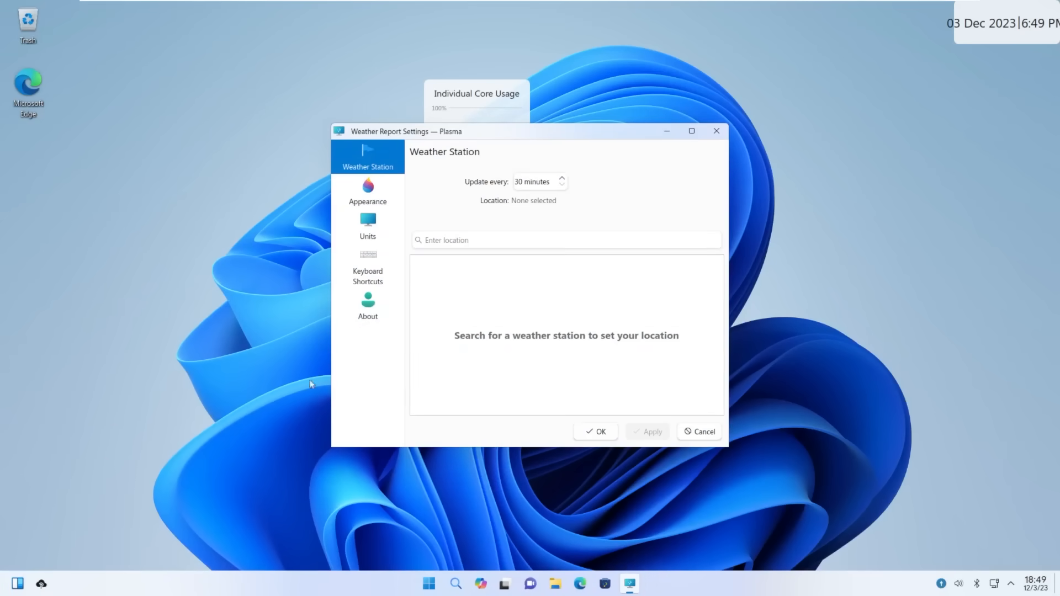
left_click(719, 132)
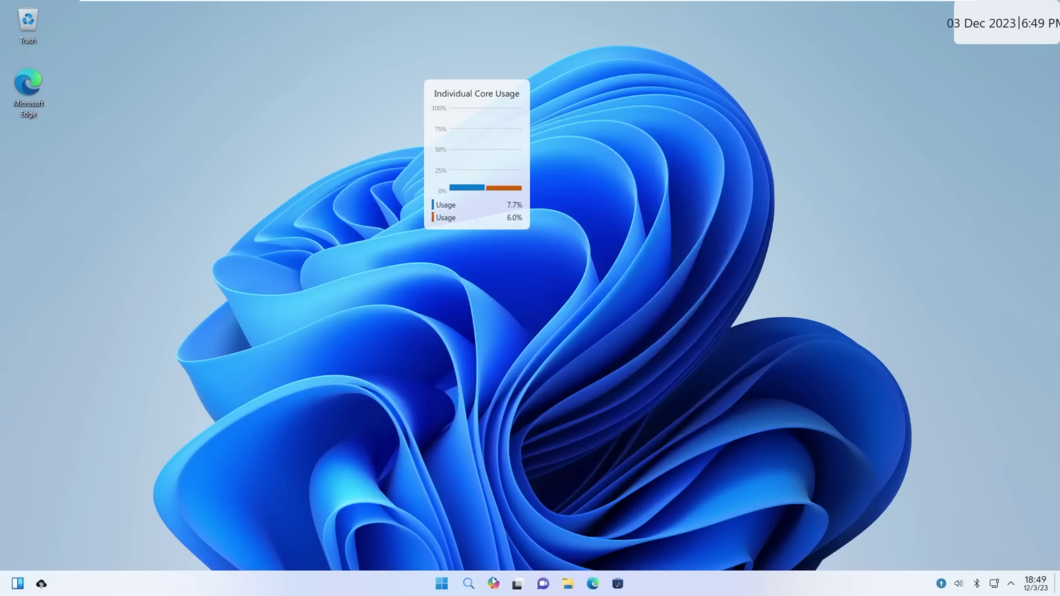
left_click(429, 584)
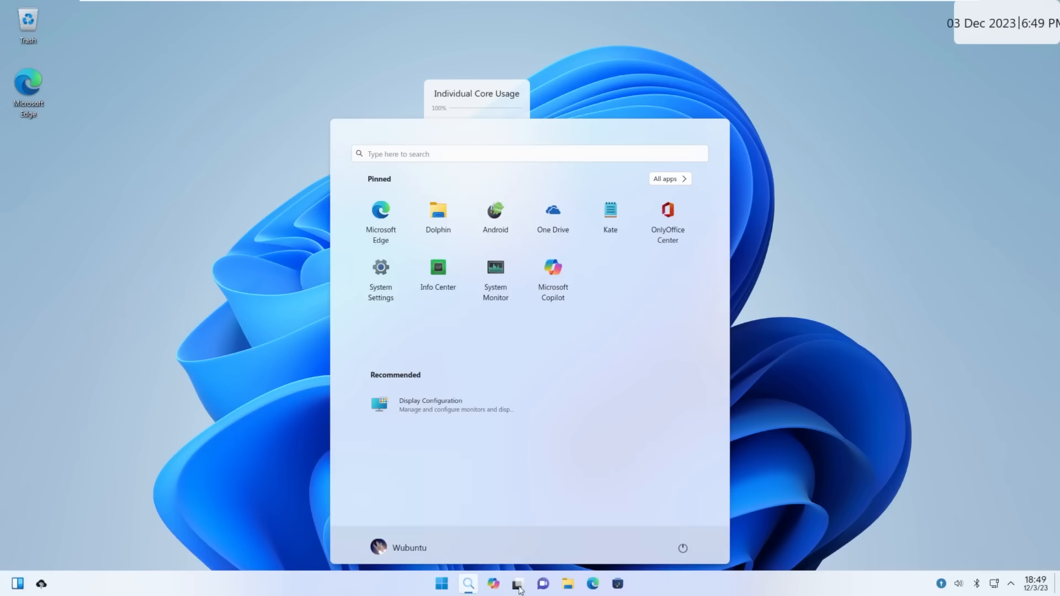
left_click(519, 585)
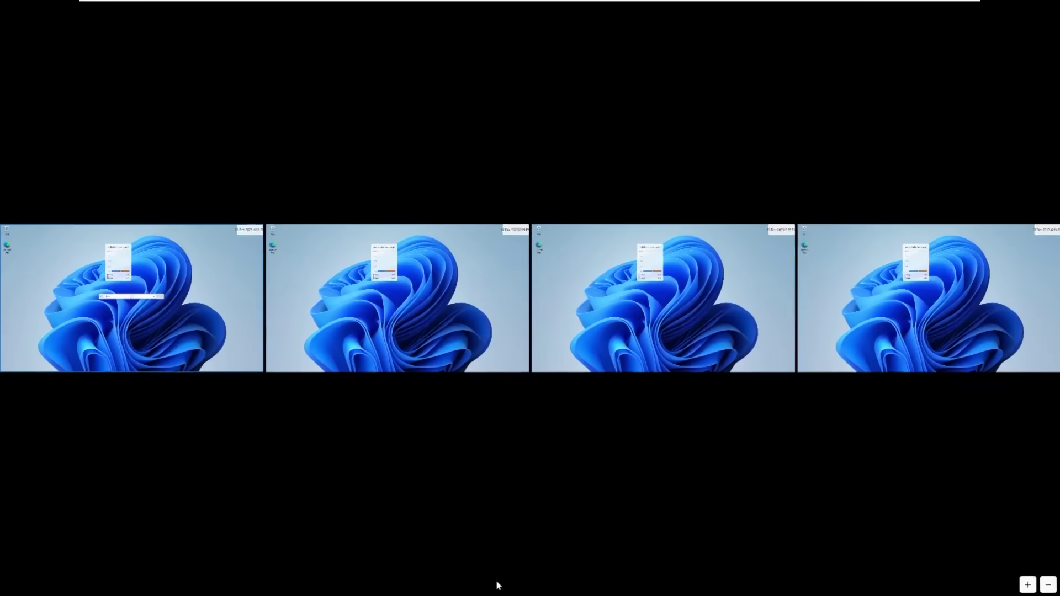
left_click(453, 255)
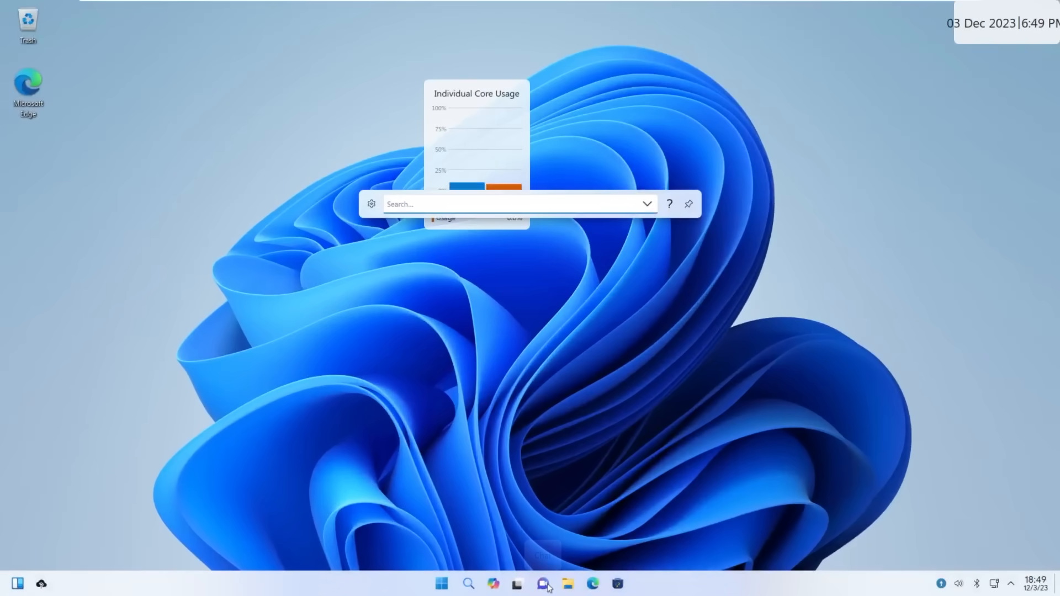
left_click(543, 585)
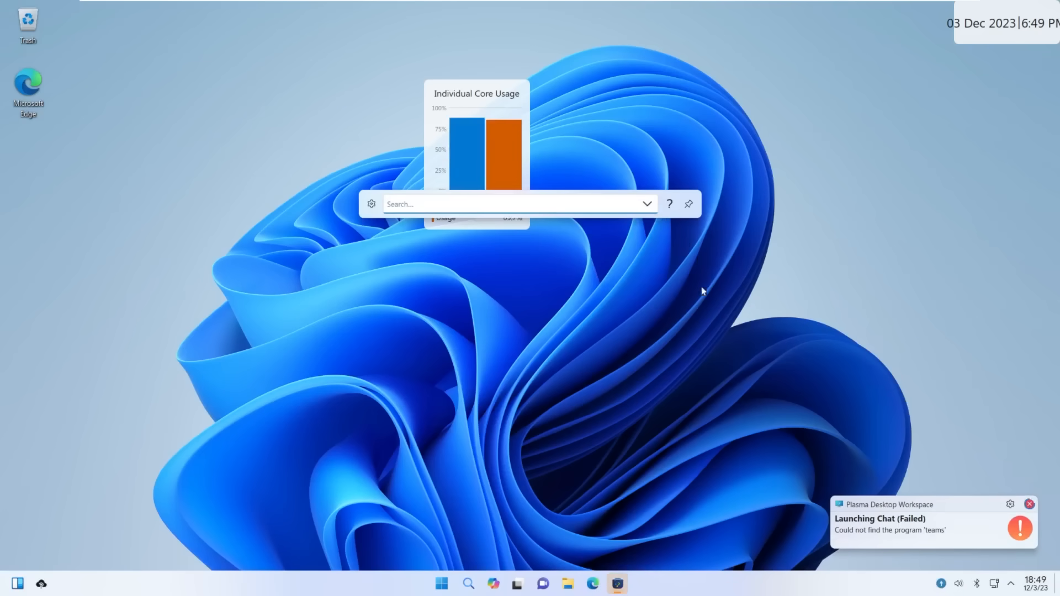
key("Escape")
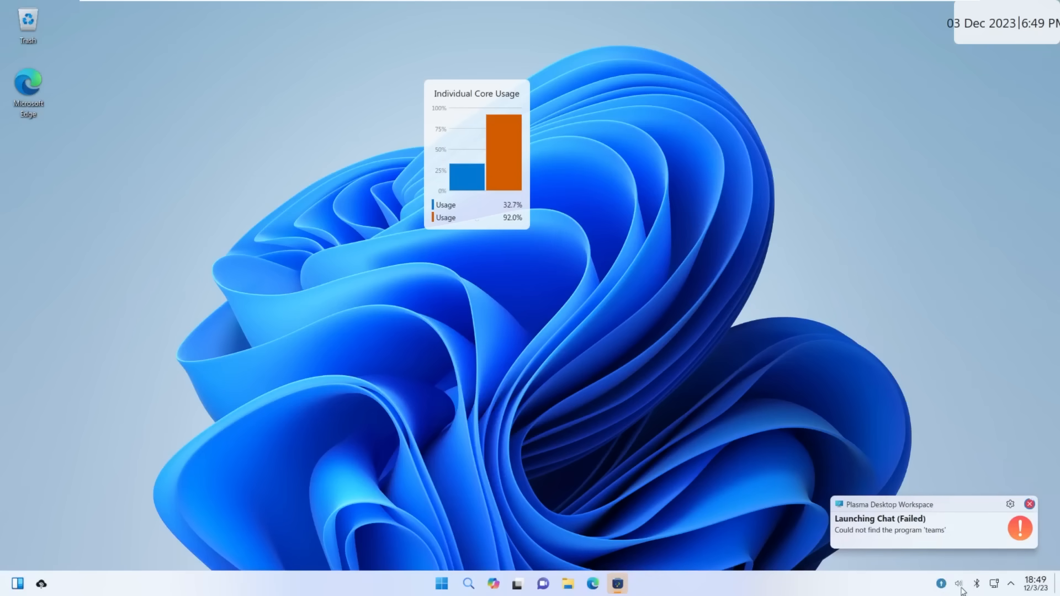
left_click(959, 584)
left_click(977, 584)
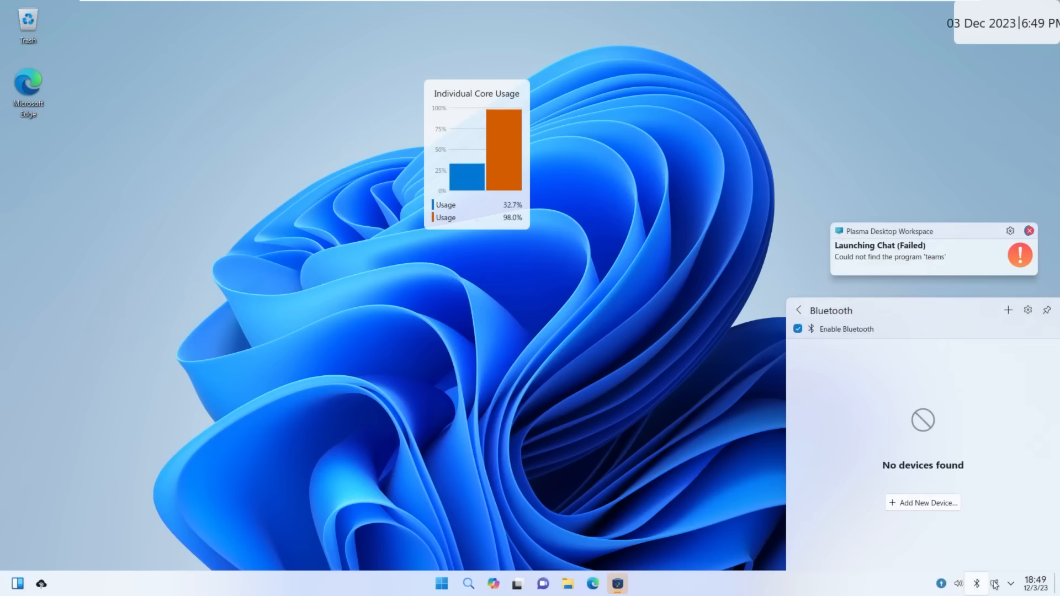
left_click(993, 584)
left_click(994, 583)
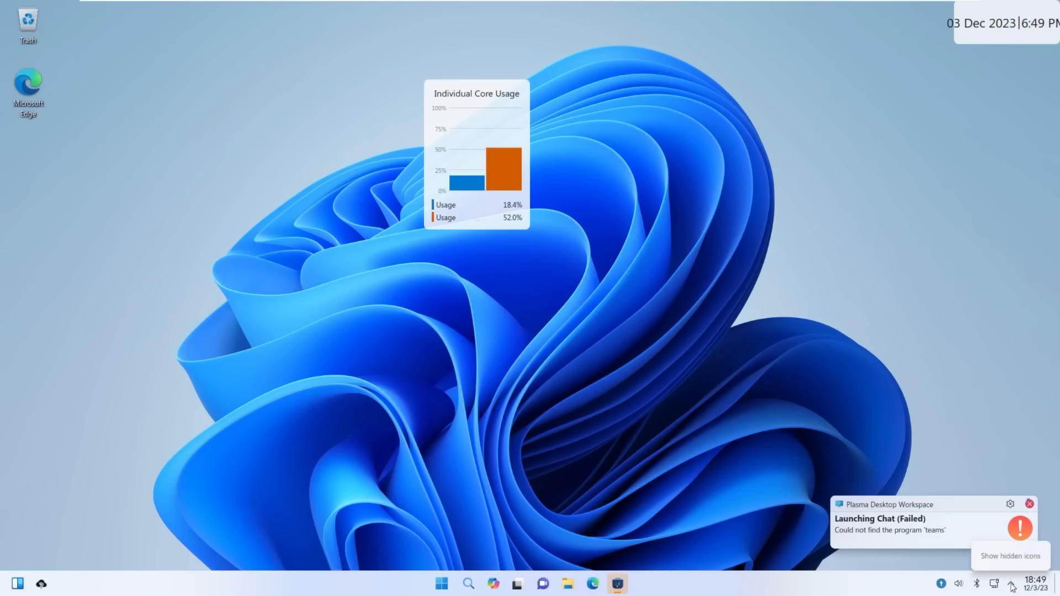
left_click(1013, 584)
left_click(1035, 583)
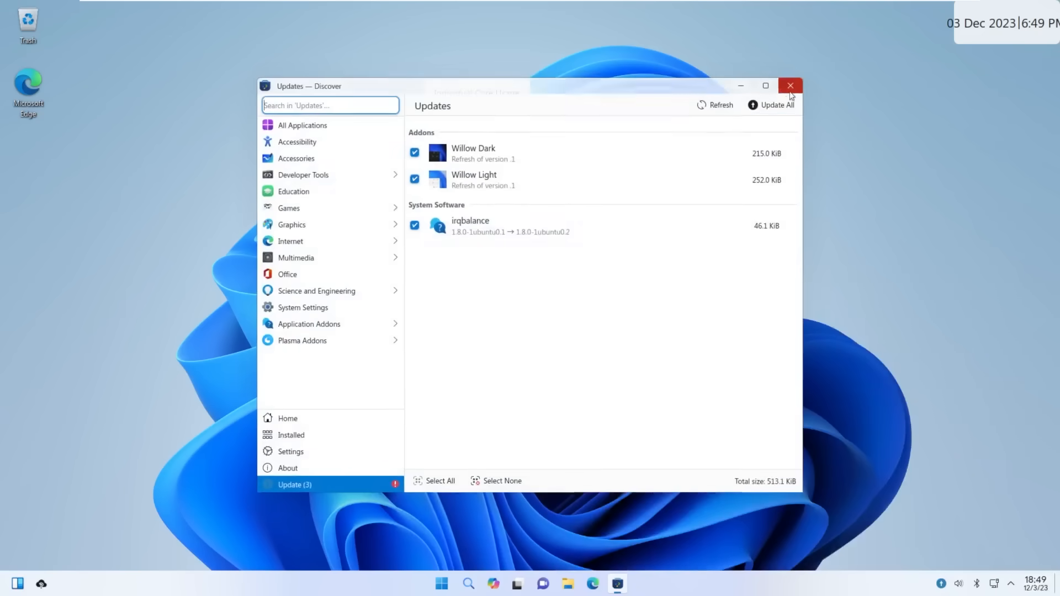
left_click(790, 85)
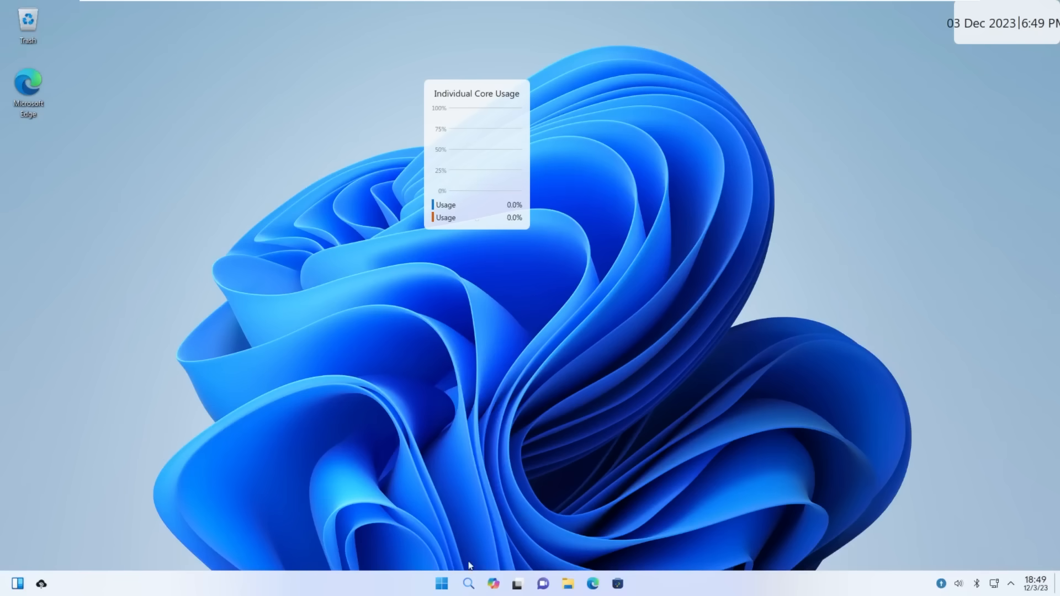
left_click(593, 583)
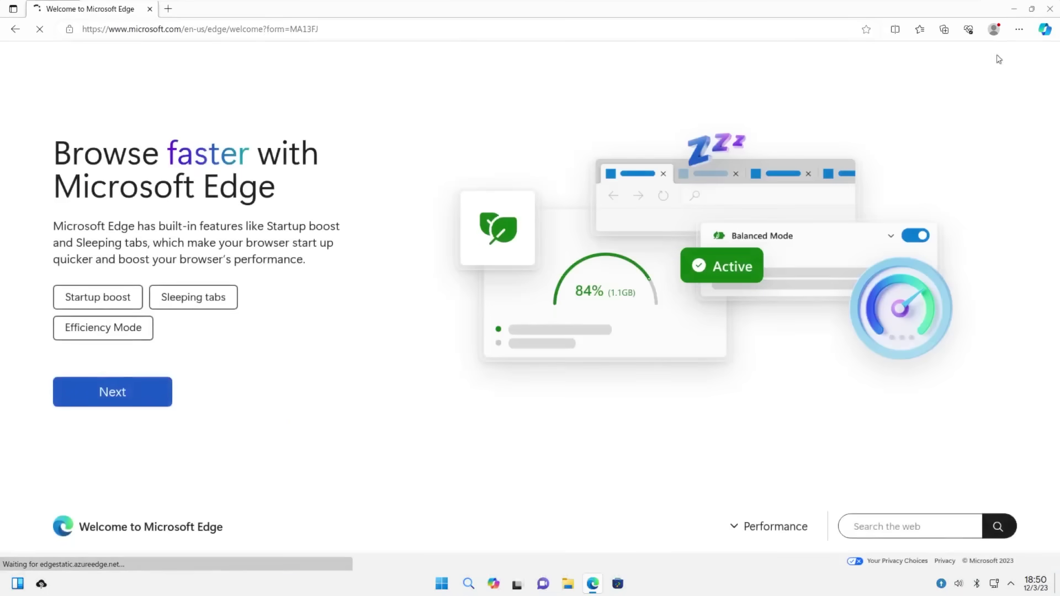
left_click(1020, 29)
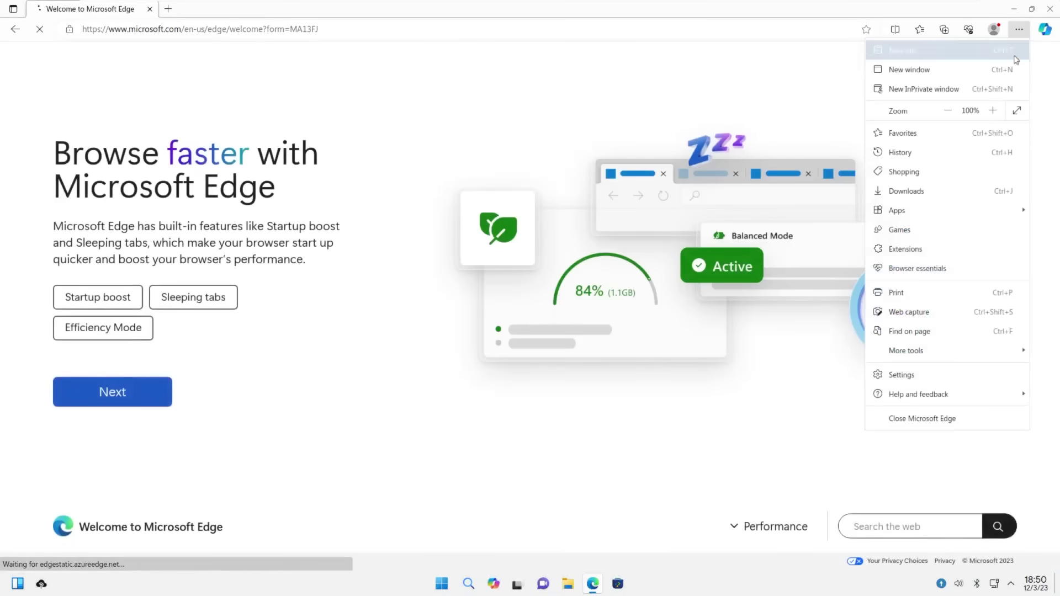
left_click(935, 380)
left_click(115, 381)
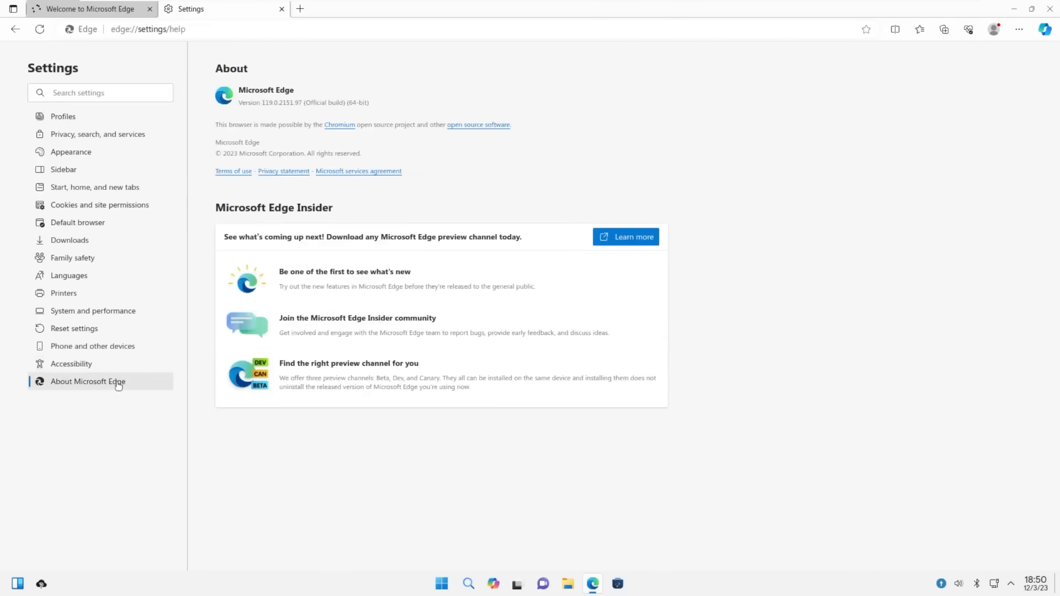
left_click_drag(260, 102, 305, 102)
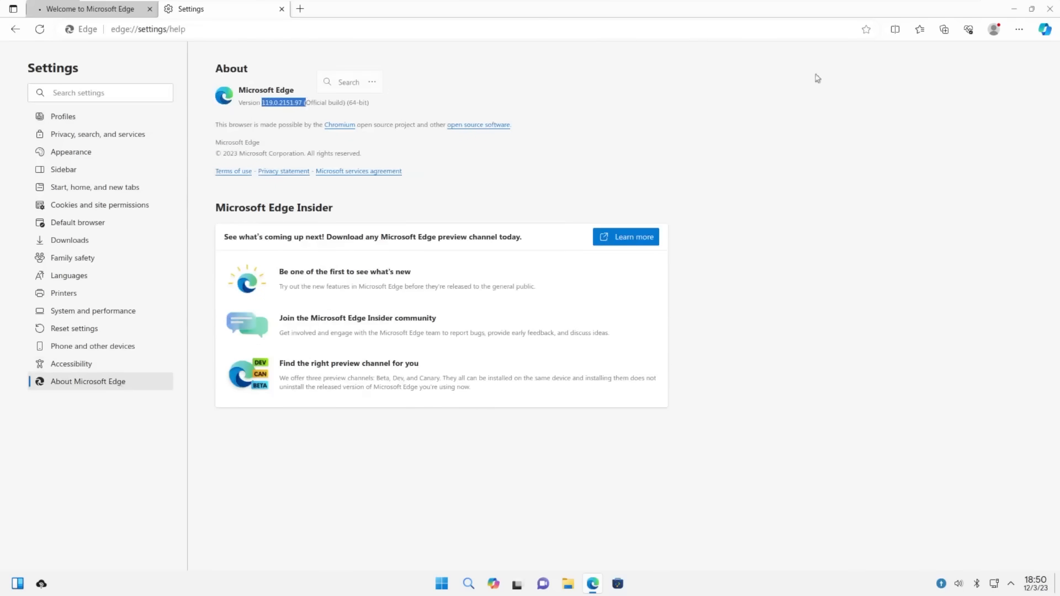
left_click(1050, 10)
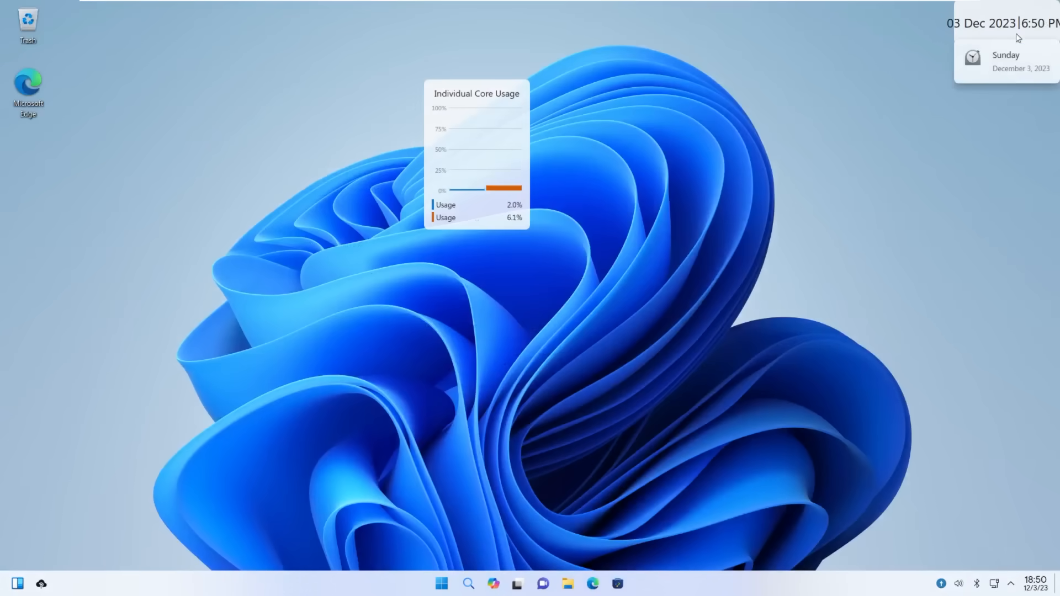
From the Start menu's All apps list, launch the Ark archiving tool and close it again.
mouse_move(1002, 23)
left_click(442, 584)
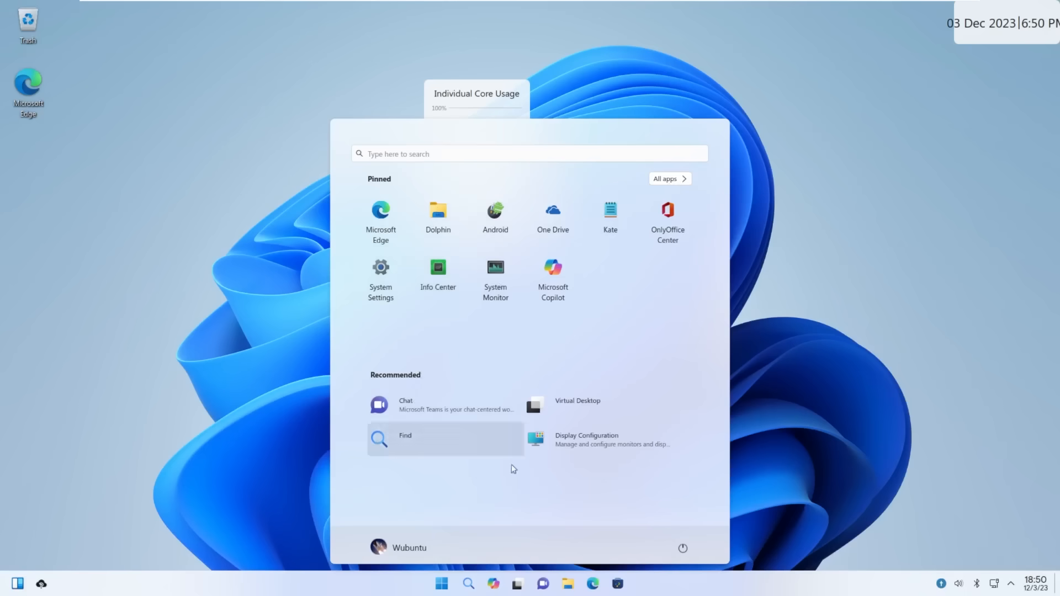
left_click(668, 180)
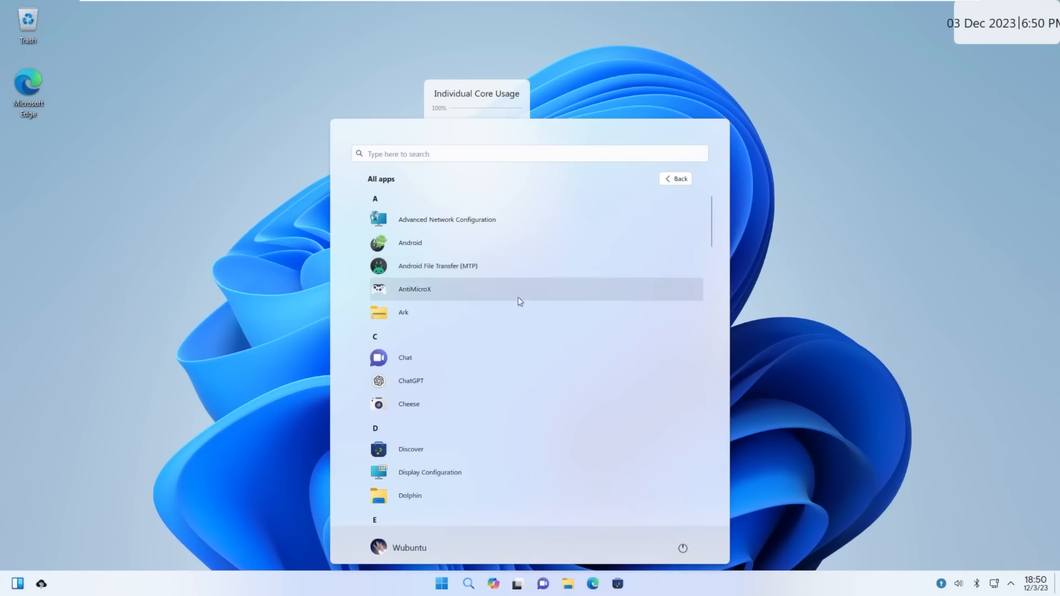
left_click(378, 313)
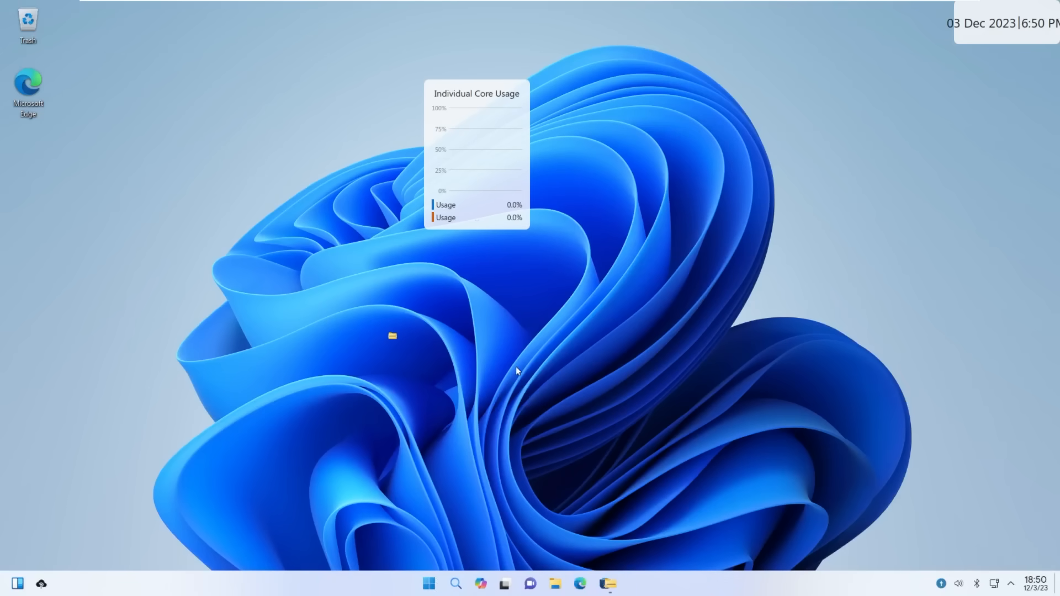
left_click(779, 120)
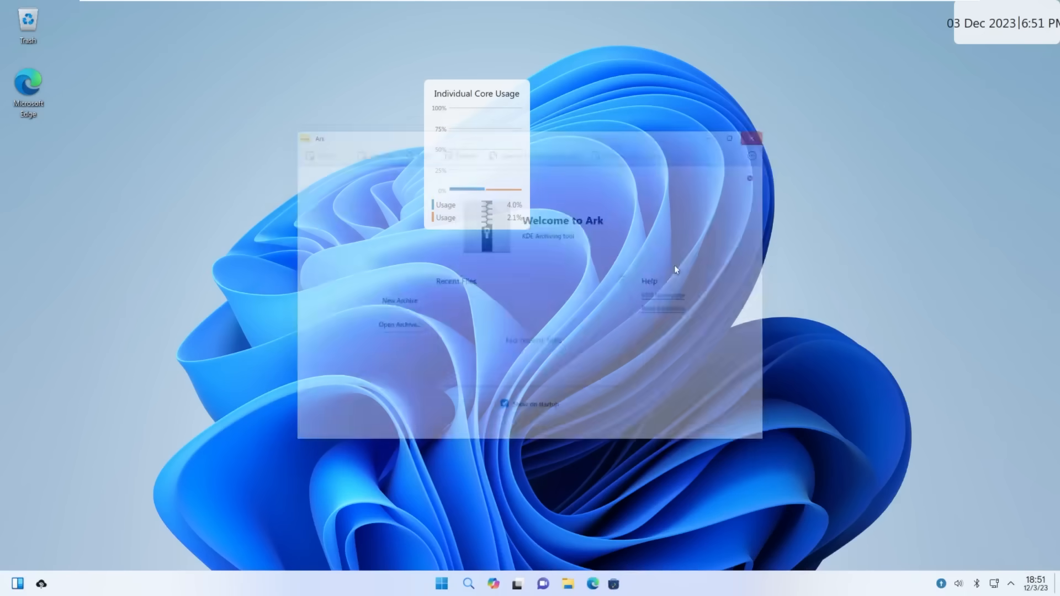
Reopen the Start menu and bring up the full All apps list.
left_click(443, 584)
left_click(675, 184)
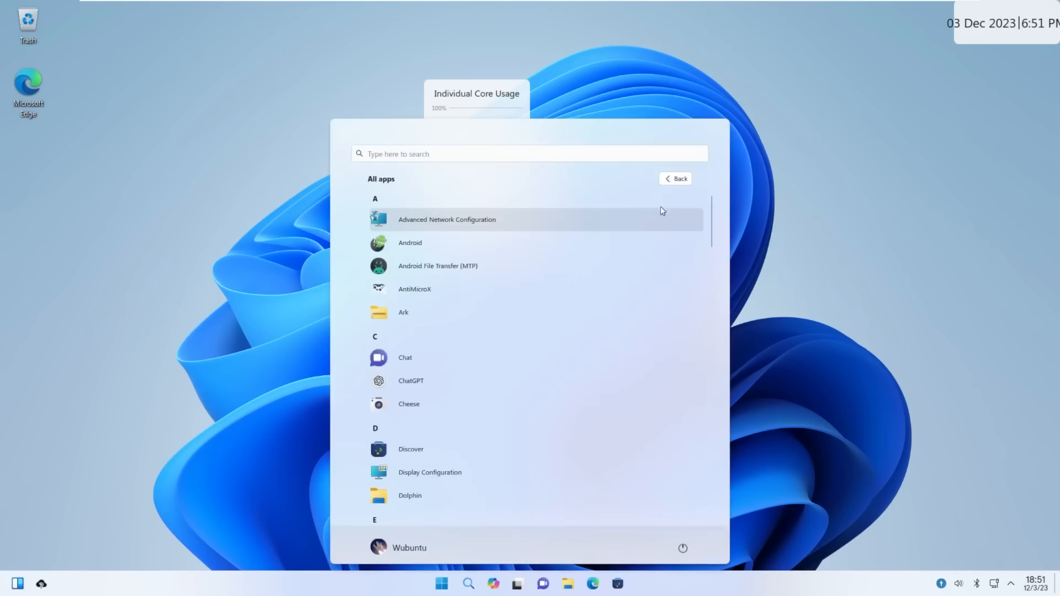
left_click(681, 179)
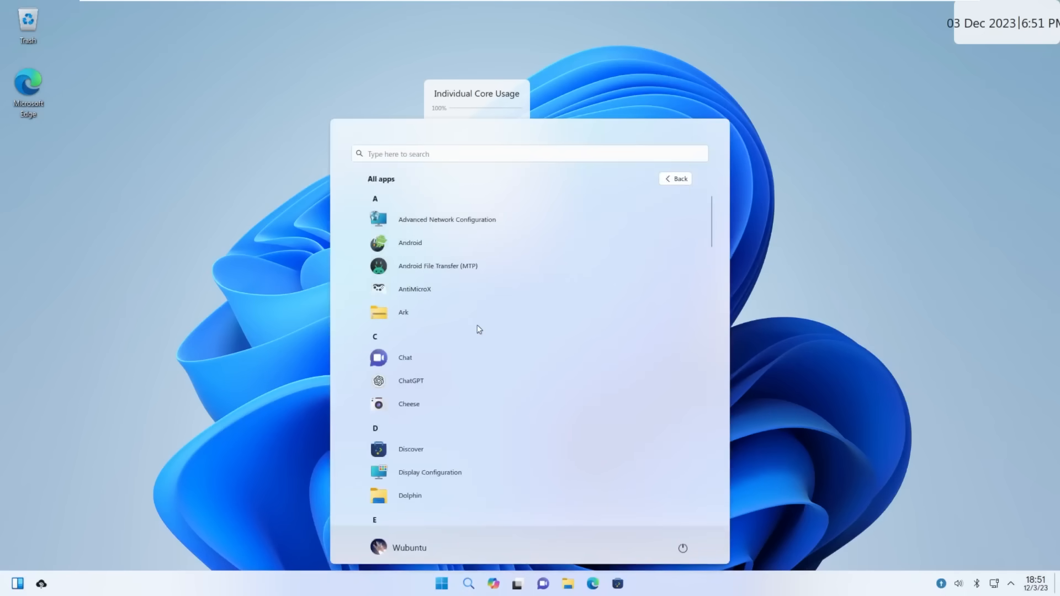
scroll(419, 319, "down", 1)
scroll(420, 351, "down", 2)
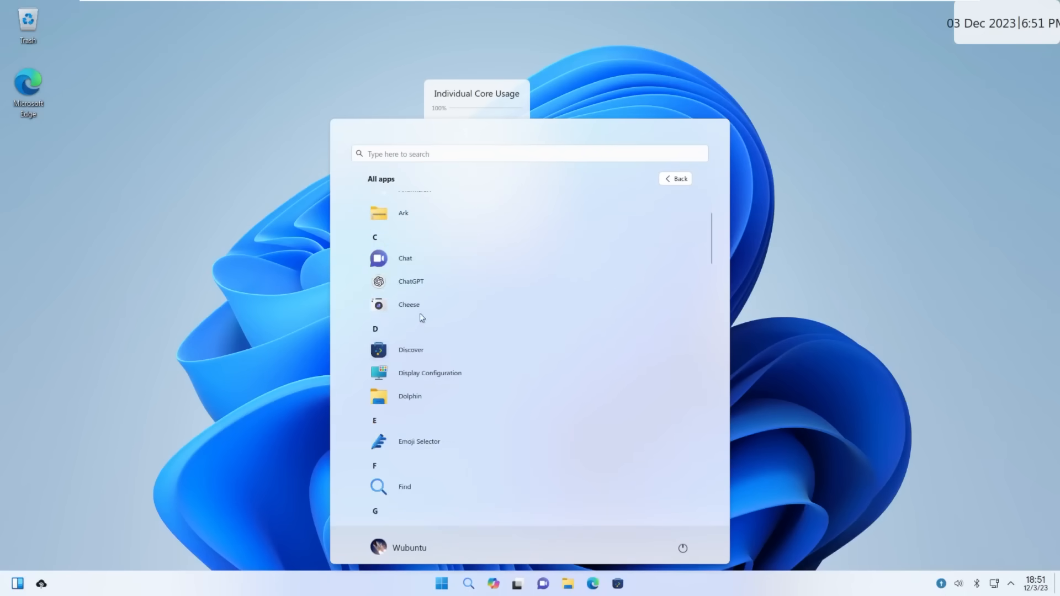
scroll(420, 351, "down", 1)
scroll(425, 352, "down", 2)
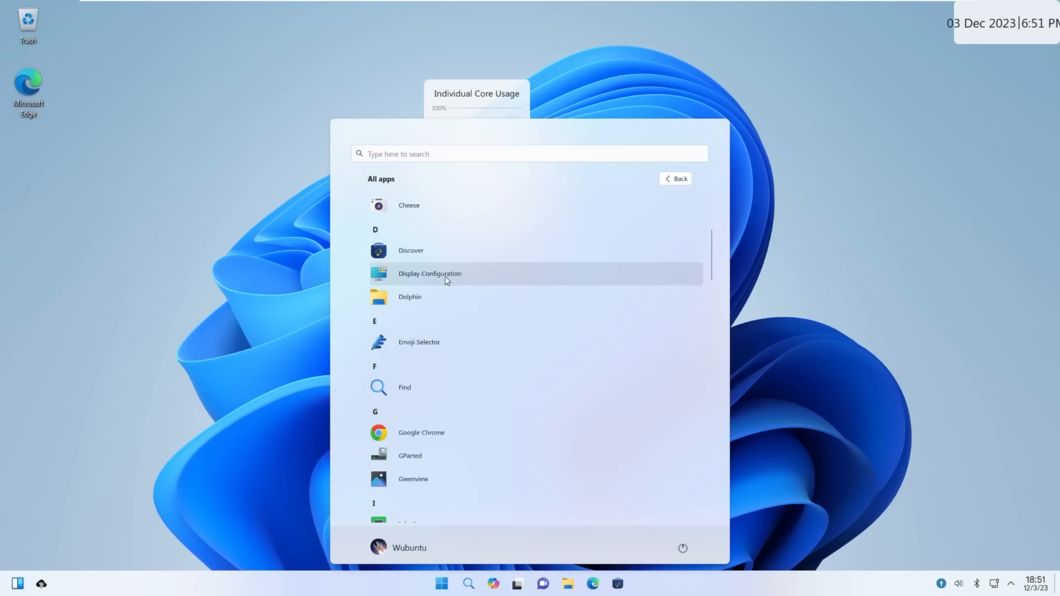
scroll(445, 276, "down", 2)
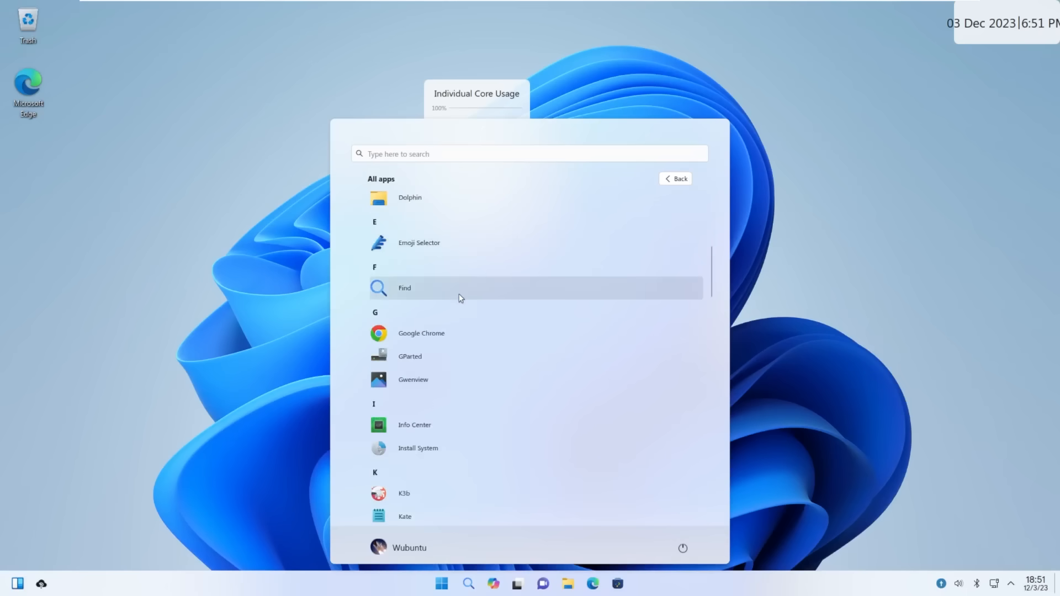
scroll(460, 244, "down", 2)
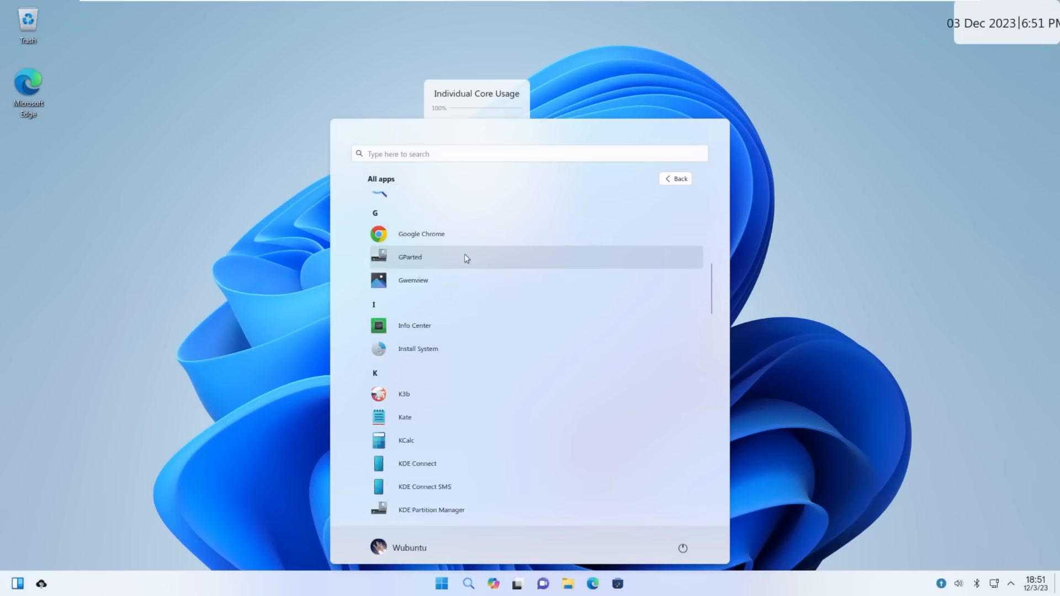
scroll(454, 288, "down", 2)
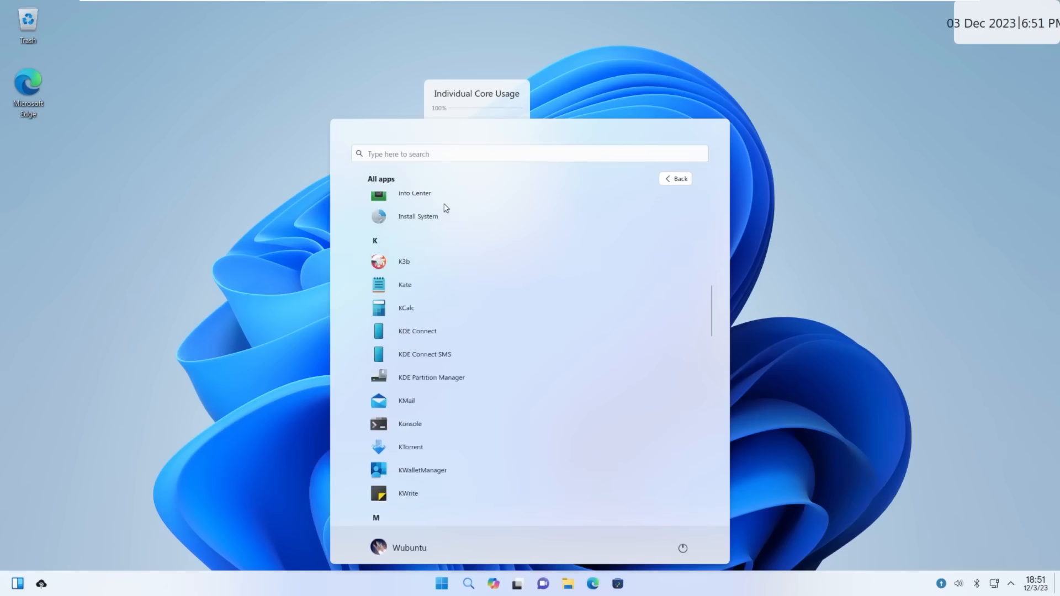
scroll(444, 216, "down", 1)
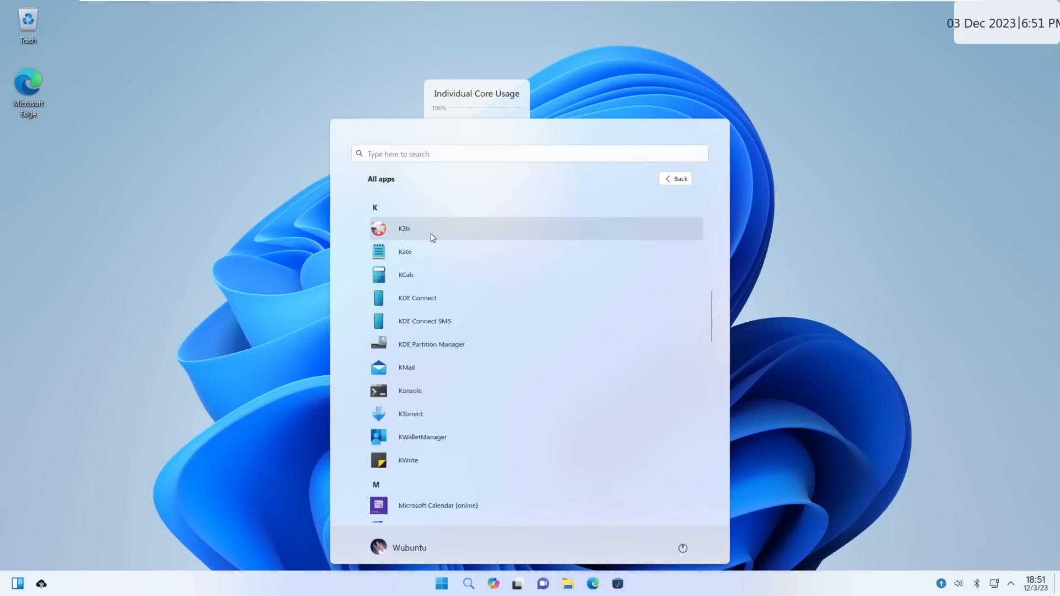
scroll(439, 325, "up", 1)
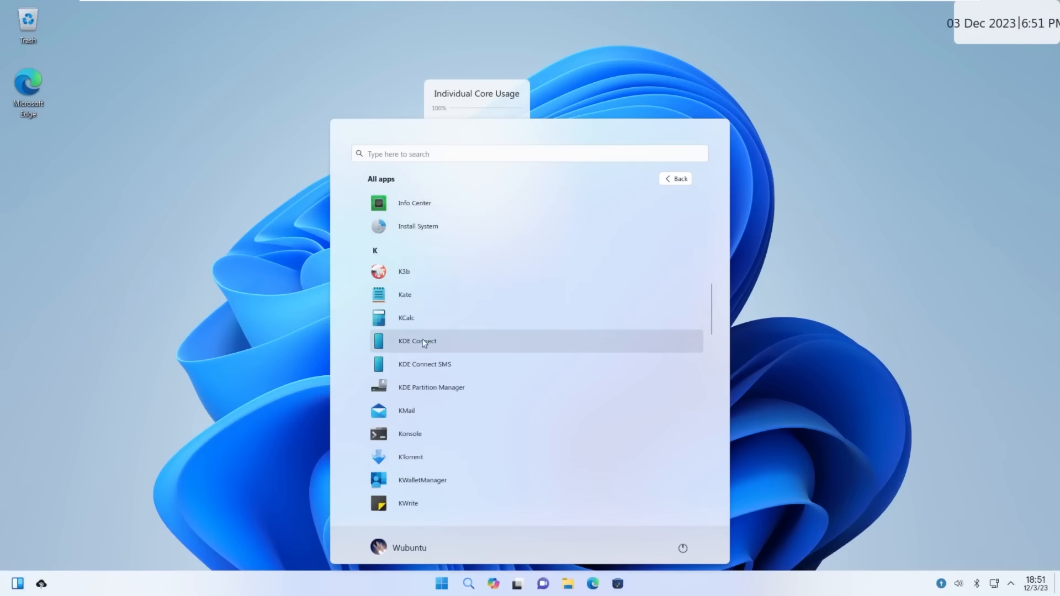
scroll(423, 390, "down", 3)
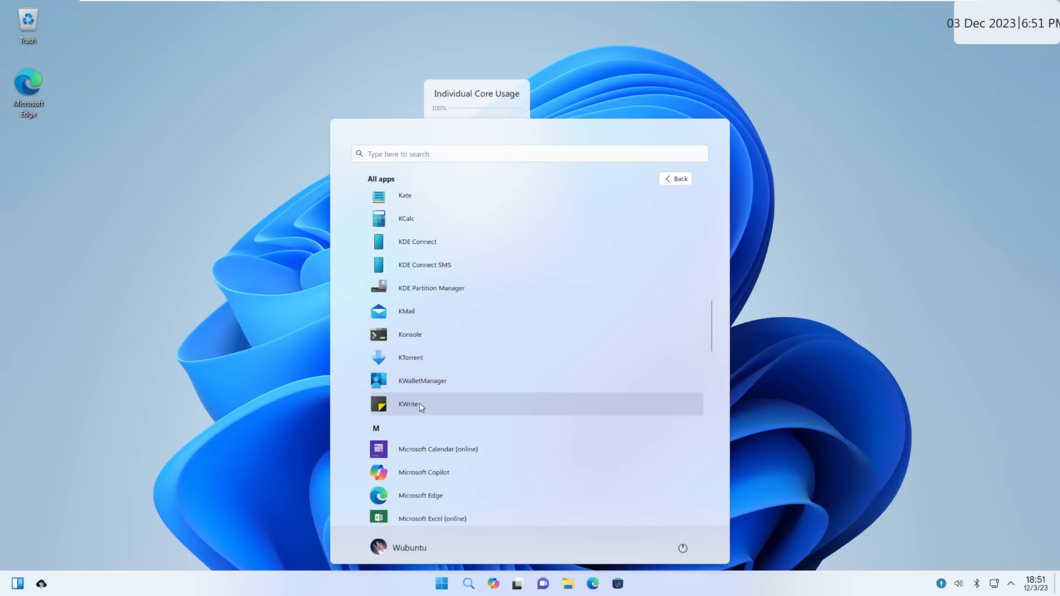
scroll(420, 404, "down", 3)
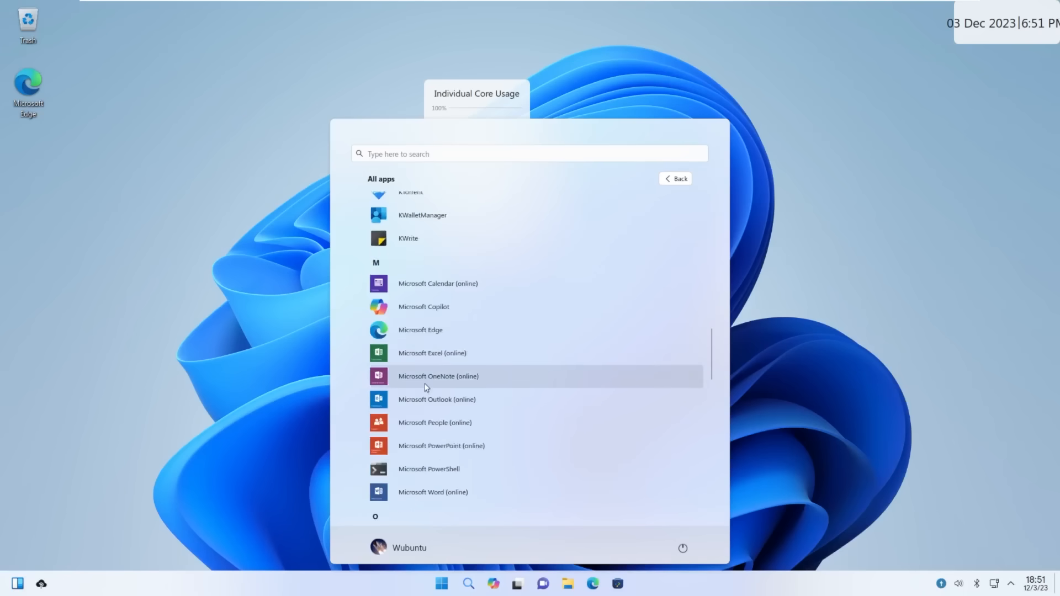
scroll(422, 389, "down", 3)
scroll(427, 380, "up", 1)
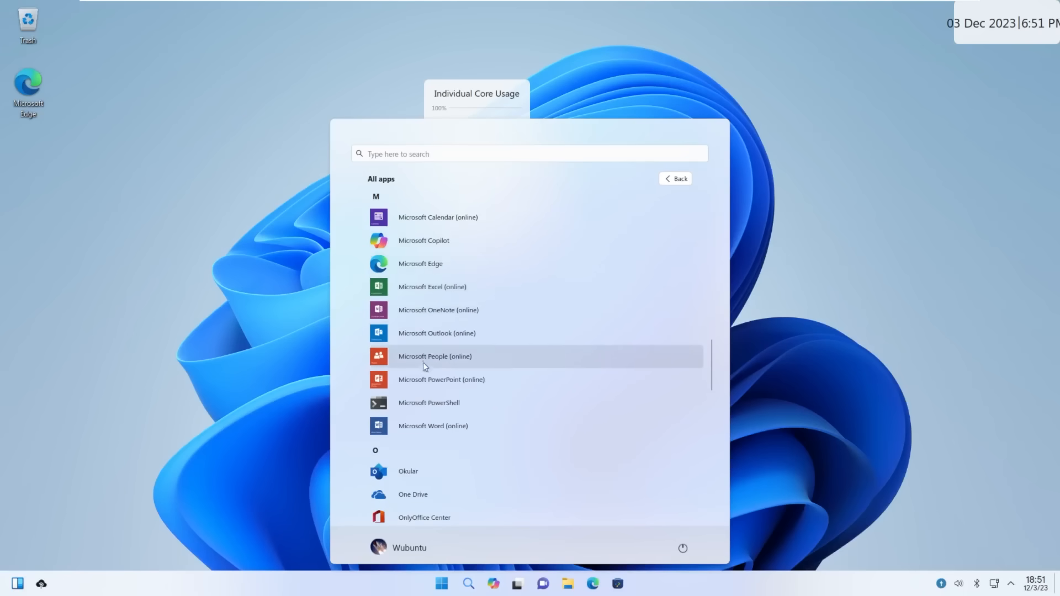
scroll(395, 413, "down", 2)
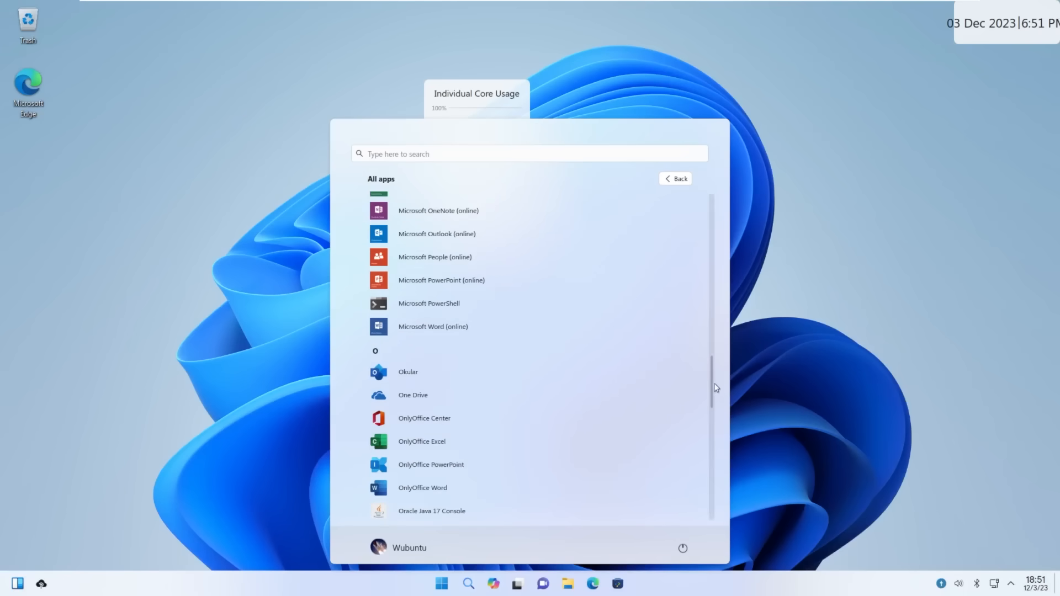
left_click_drag(716, 387, 711, 460)
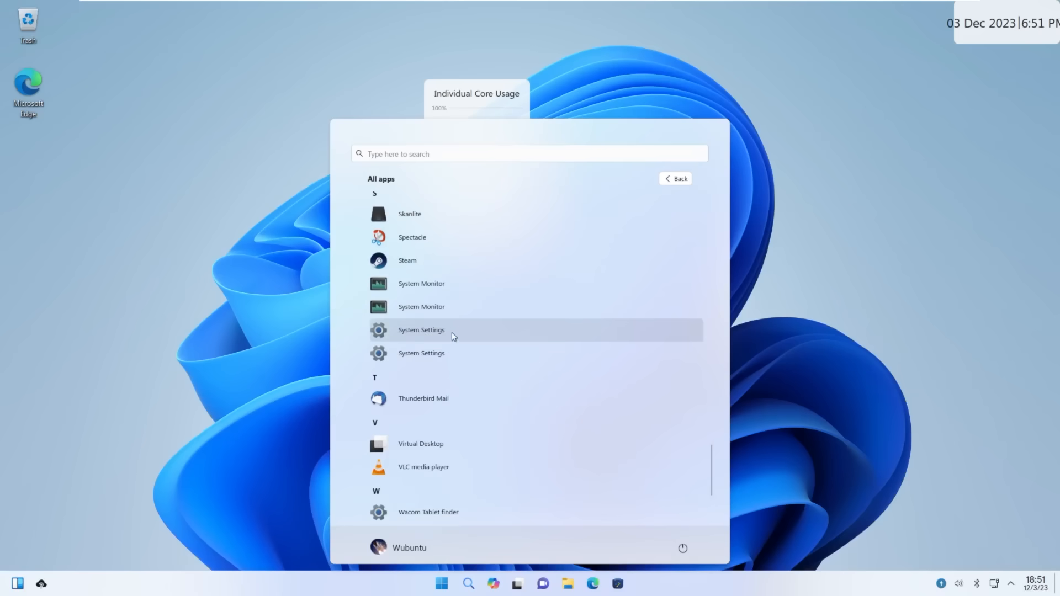
mouse_move(713, 451)
left_mouse_down()
mouse_move(724, 487)
mouse_move(714, 514)
mouse_move(723, 199)
left_mouse_up()
Return from the All apps list to the Pinned apps view.
left_click(677, 180)
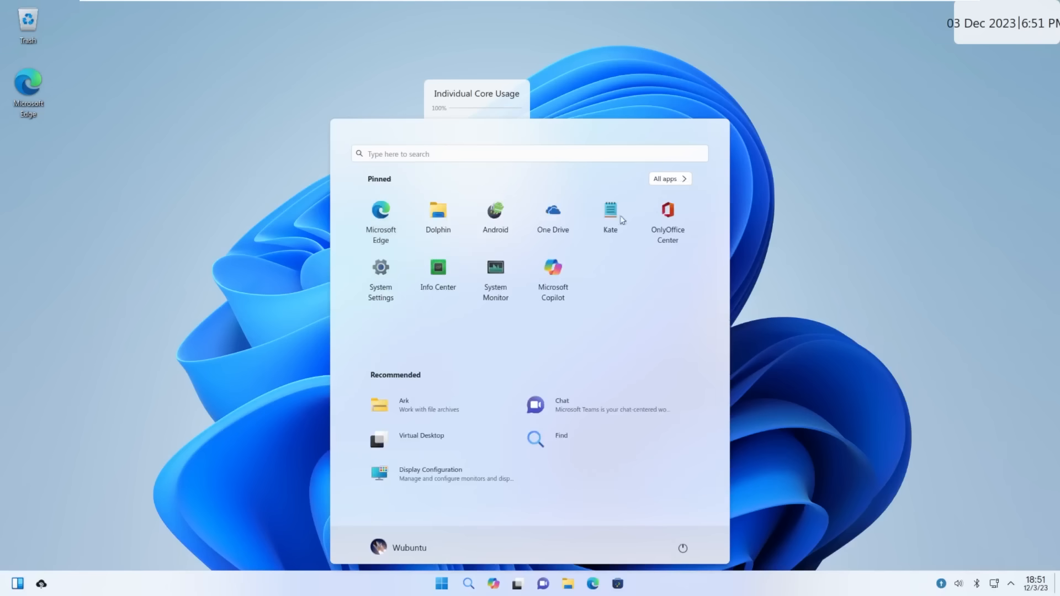
Launch System Settings, position its window and dismiss the Enter a product key dialog.
left_click(403, 274)
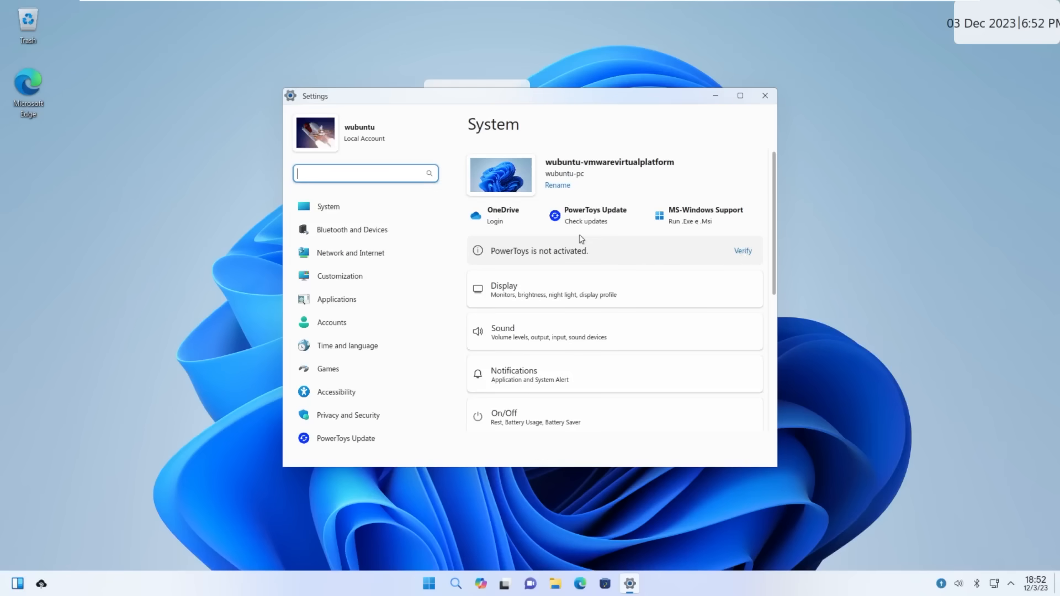
left_click_drag(545, 124, 523, 112)
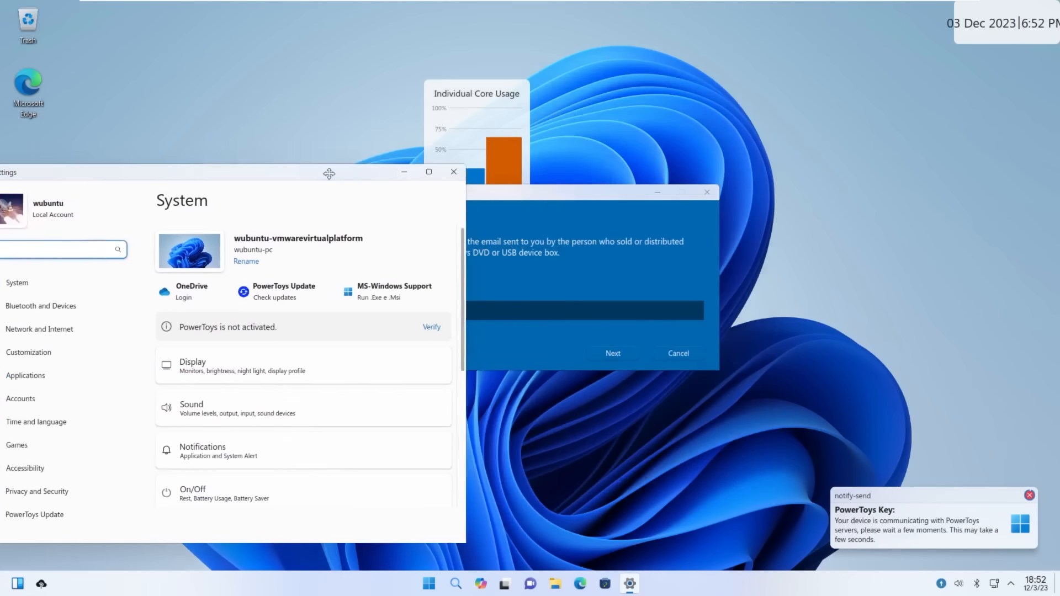
left_click_drag(328, 173, 297, 110)
left_click(456, 288)
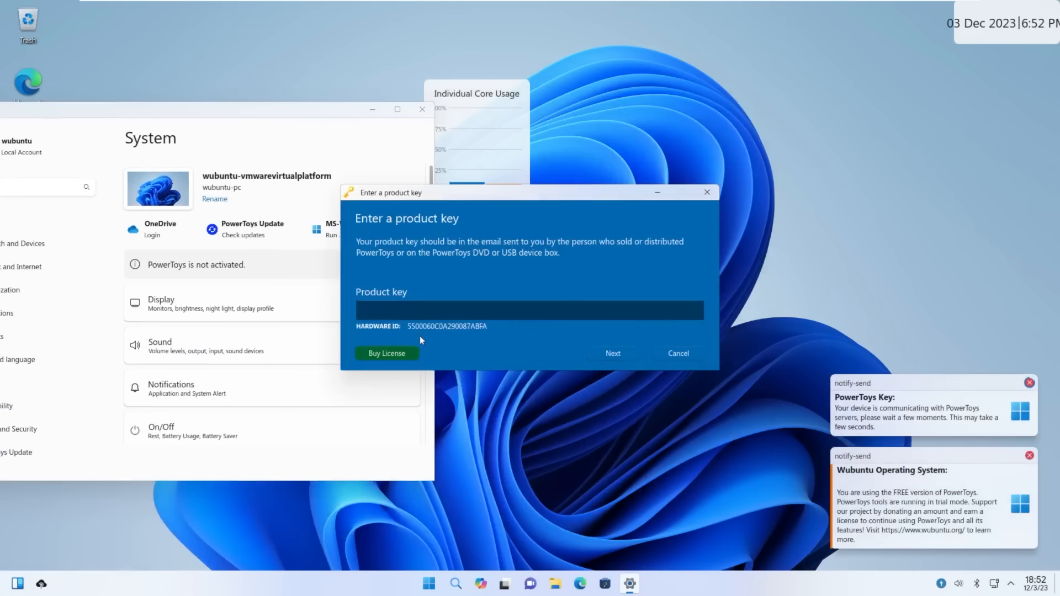
left_click(708, 192)
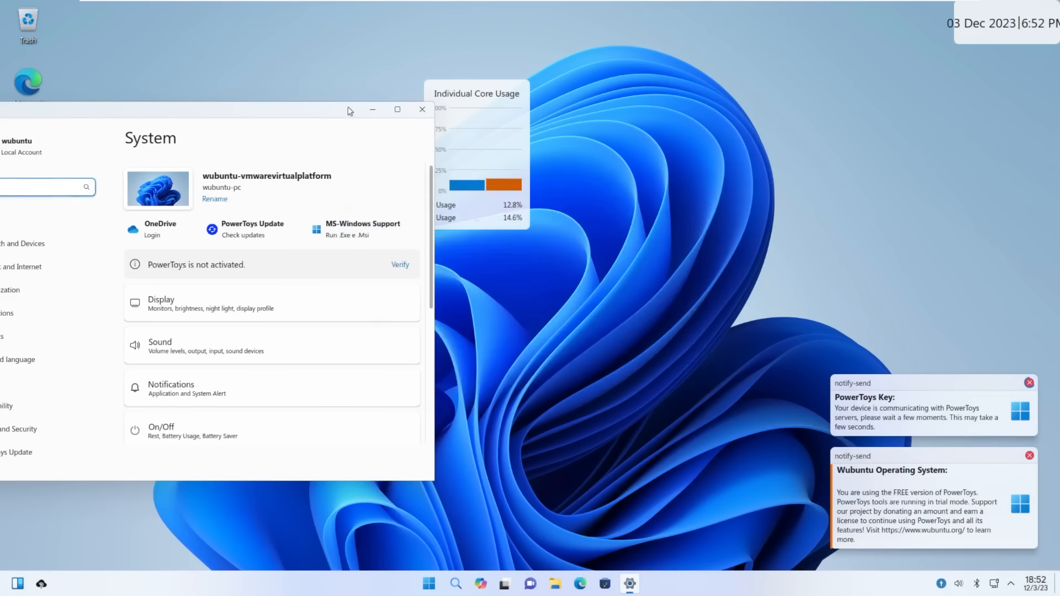
Bring Settings fully into view and dismiss the Windows Application Support Module dialog.
left_click_drag(350, 111, 635, 83)
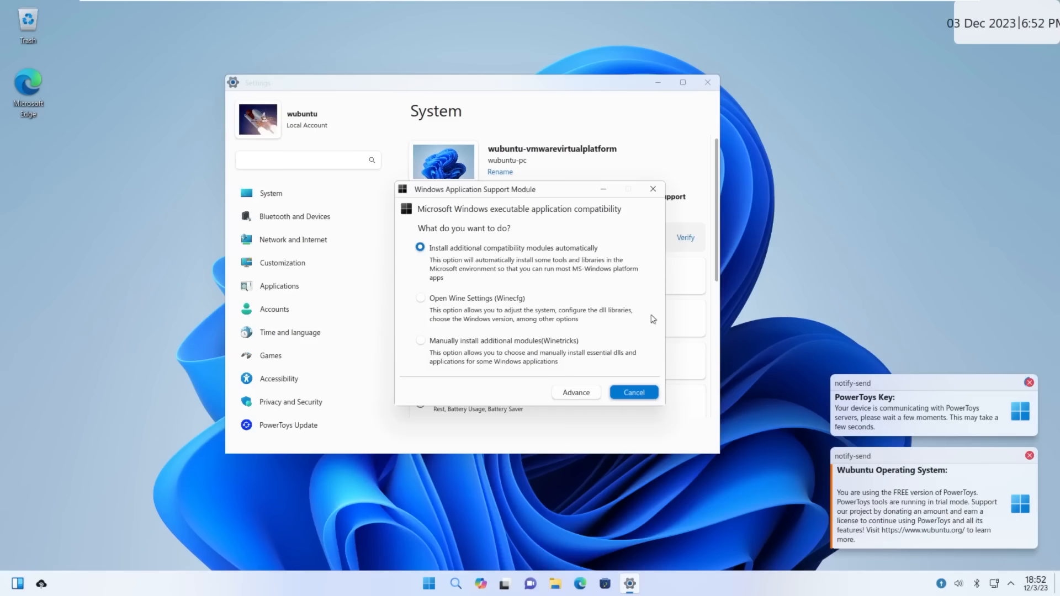
left_click(654, 189)
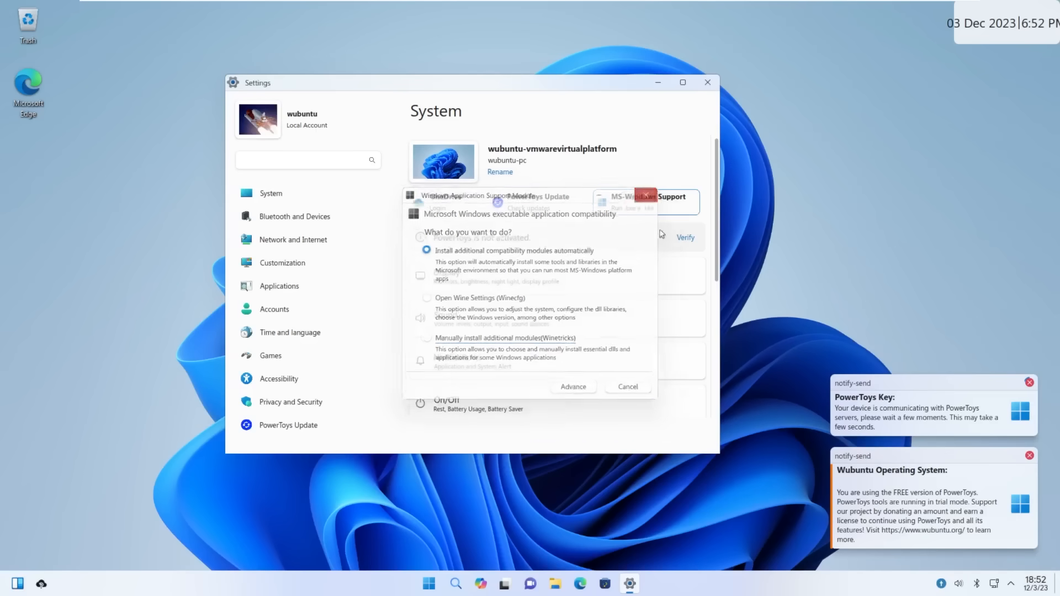
scroll(551, 365, "down", 5)
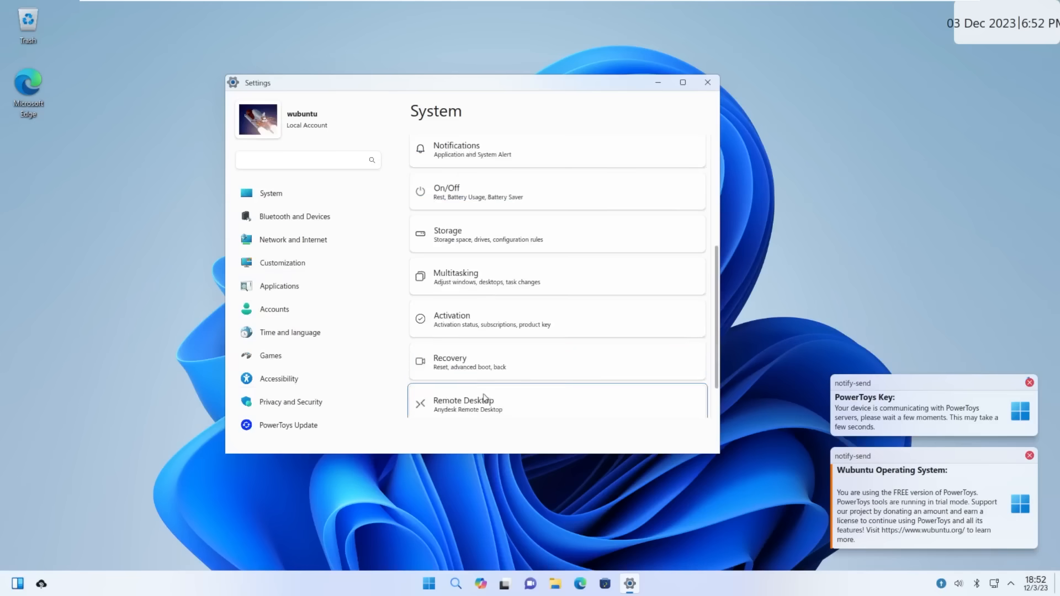
scroll(552, 398, "down", 2)
View device specifications and GuiLocker, then step through Bluetooth, Network, Customization and Applications categories.
left_click(483, 399)
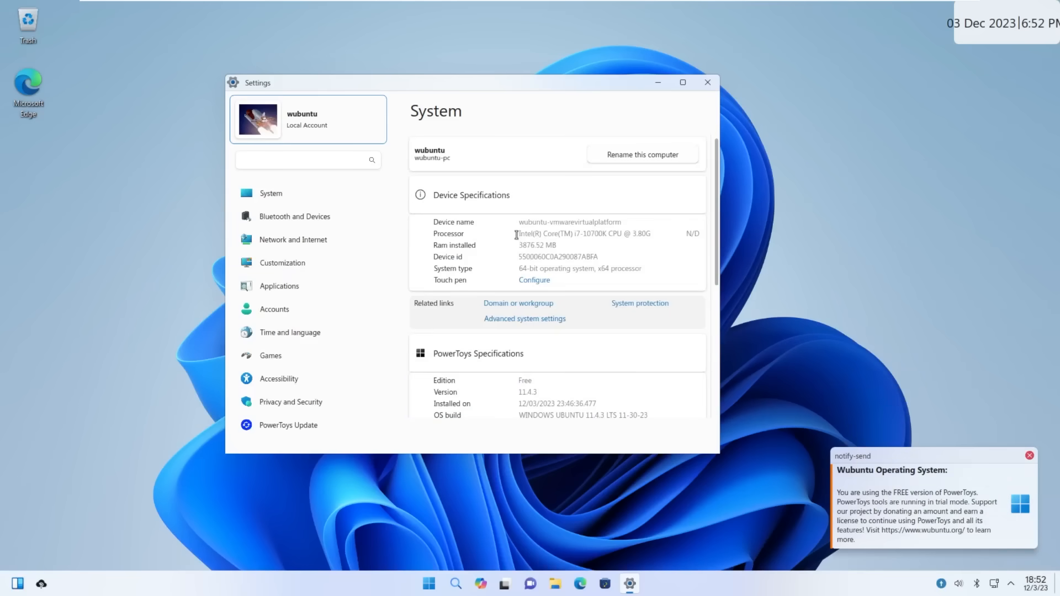
scroll(527, 386, "down", 1)
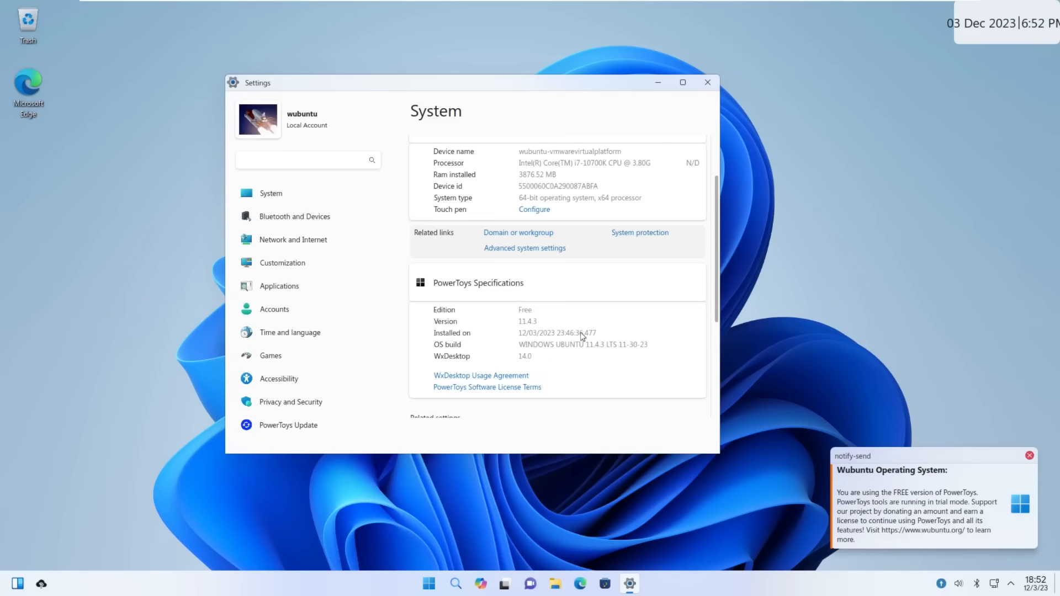
scroll(585, 338, "down", 2)
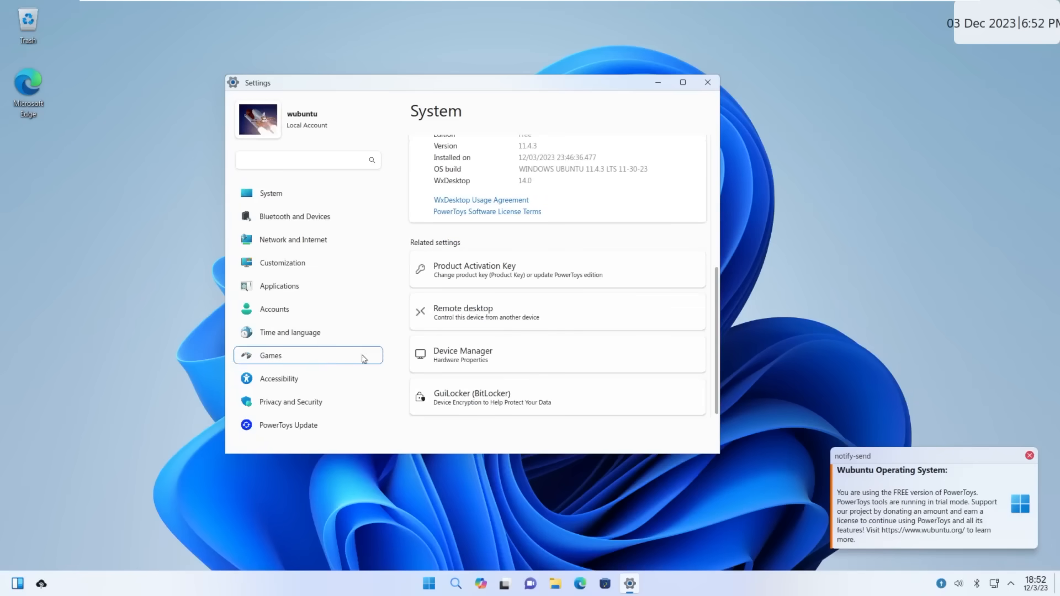
left_click(571, 403)
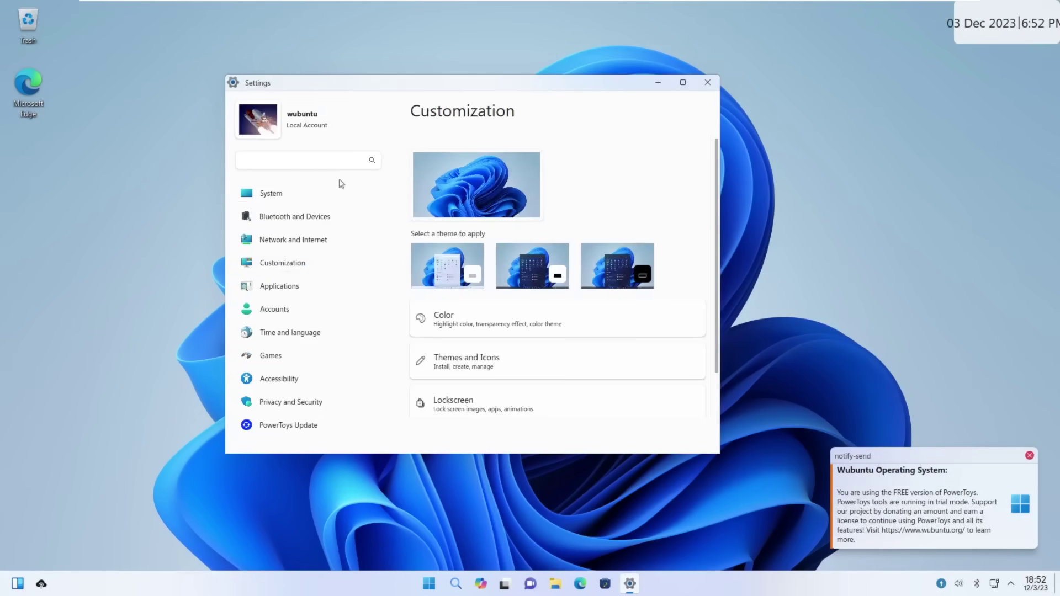
left_click(308, 193)
left_click(339, 216)
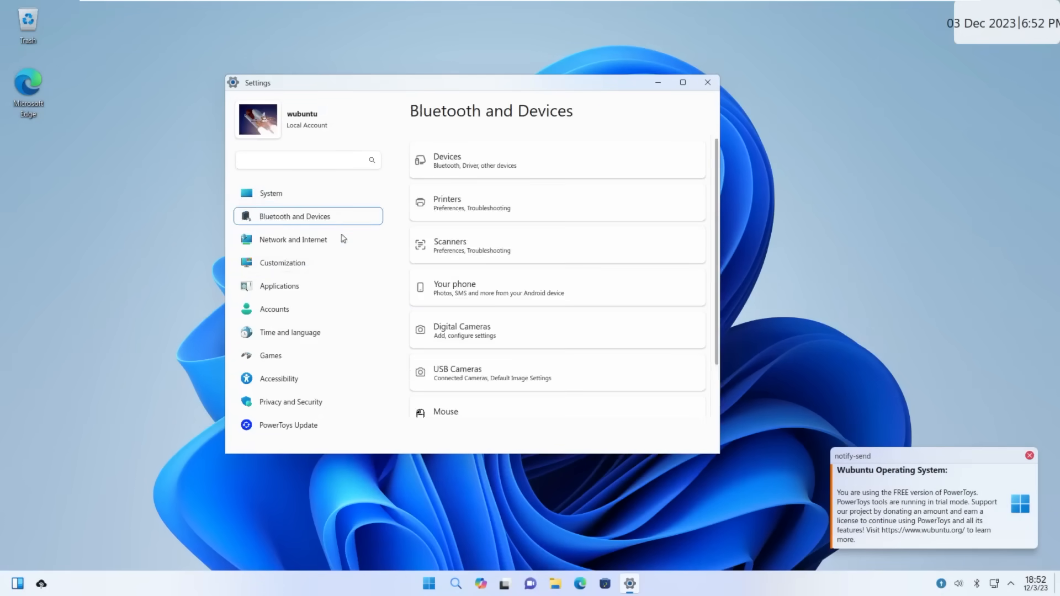
left_click(341, 240)
left_click(344, 263)
left_click(346, 282)
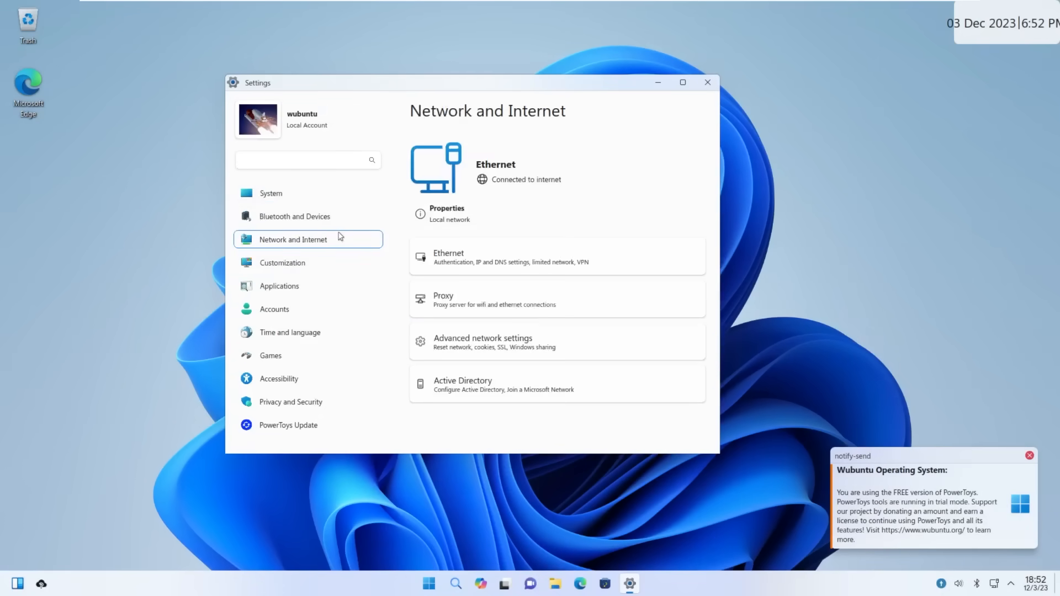
Cycle through Accessibility, Privacy and Security and Applications, ending back on the System page.
key("Down")
key("Return")
key("Down")
key("Down")
key("Return")
key("Down")
key("Return")
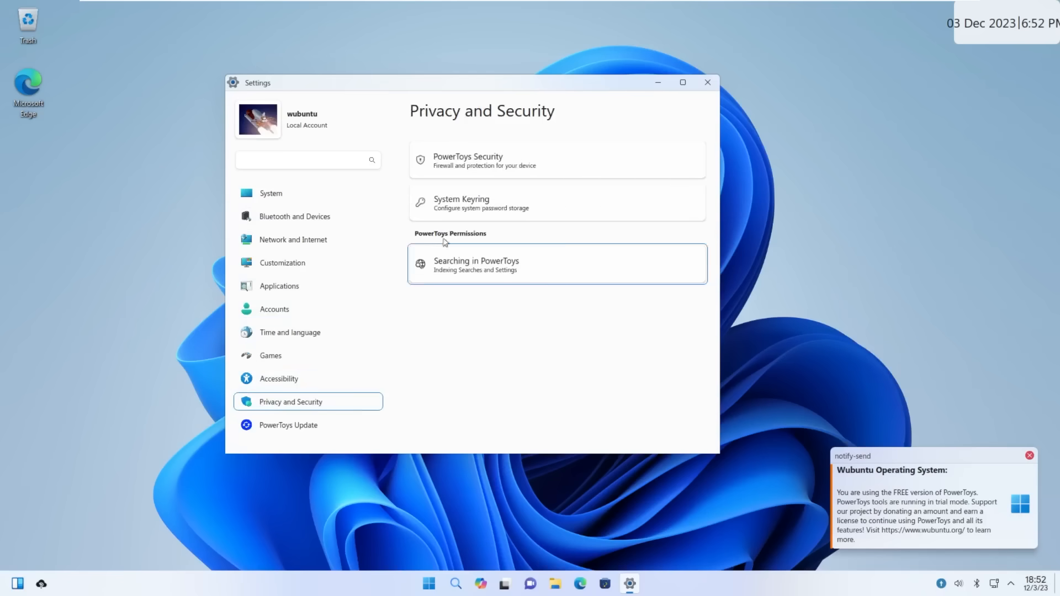
key("Down")
key("Down")
left_click(347, 285)
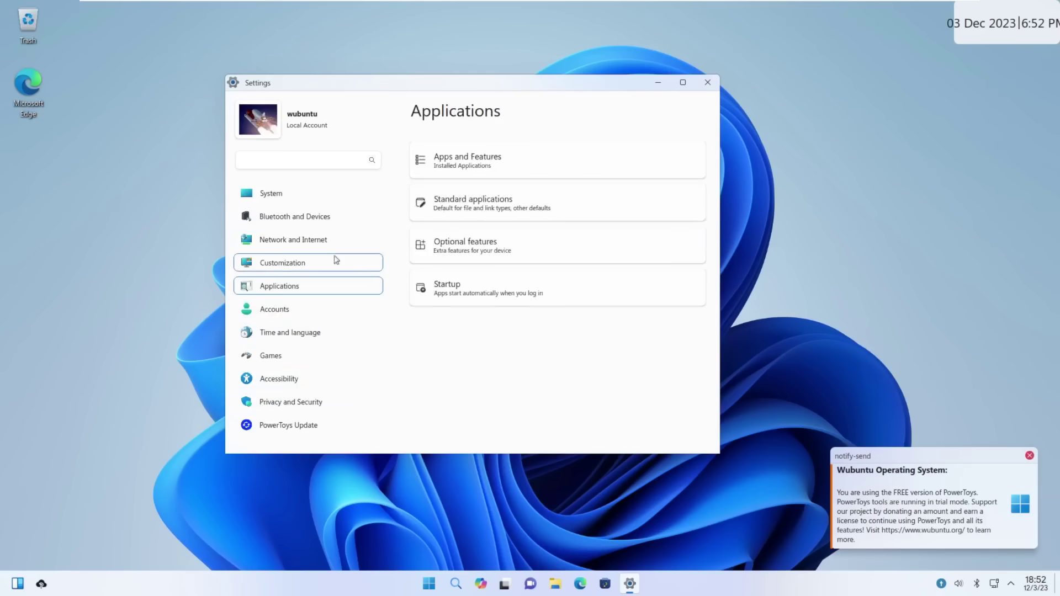
left_click(328, 193)
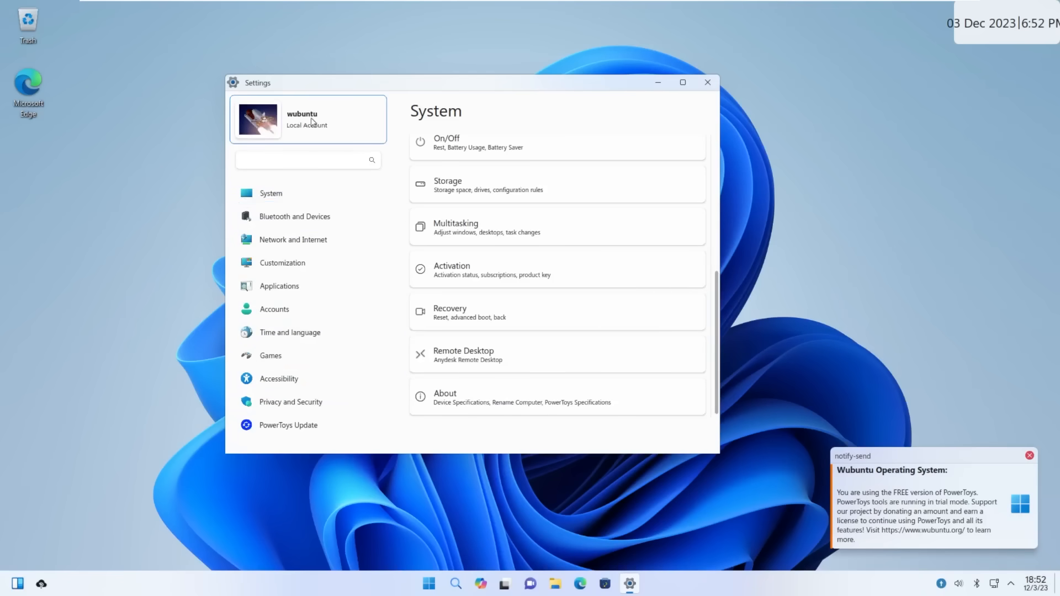
Close Settings and the Users window, dismiss the PowerToys trial notification, and briefly open the Start menu.
left_click(709, 83)
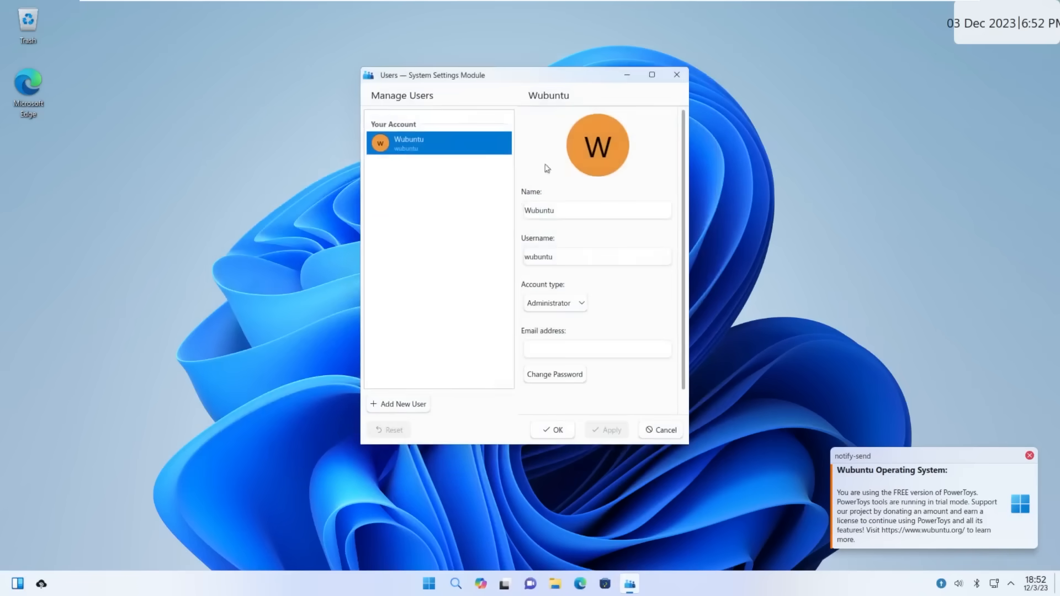
left_click(678, 75)
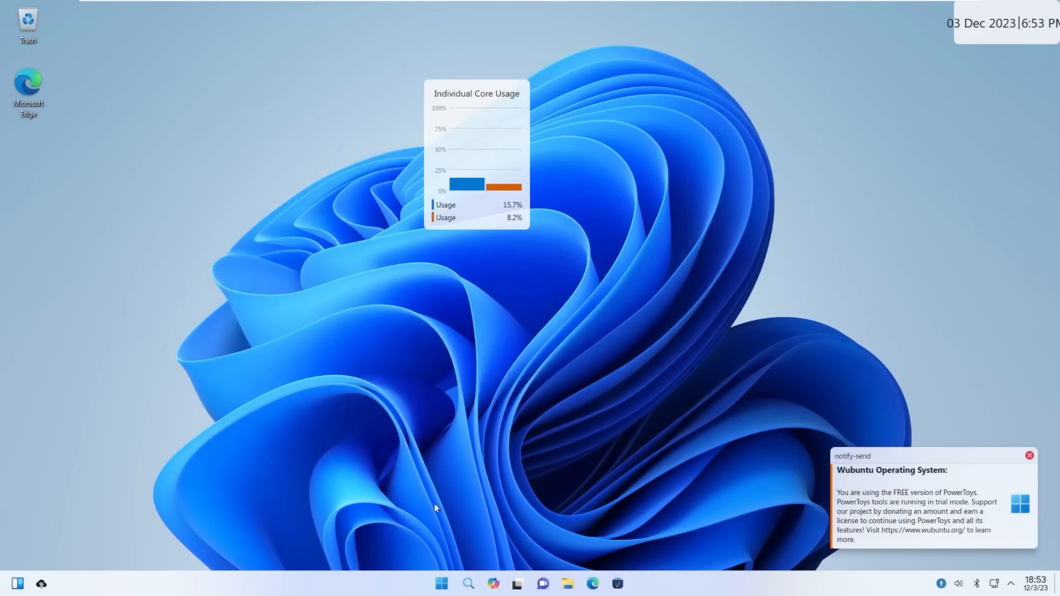
left_click(1030, 456)
left_click(442, 584)
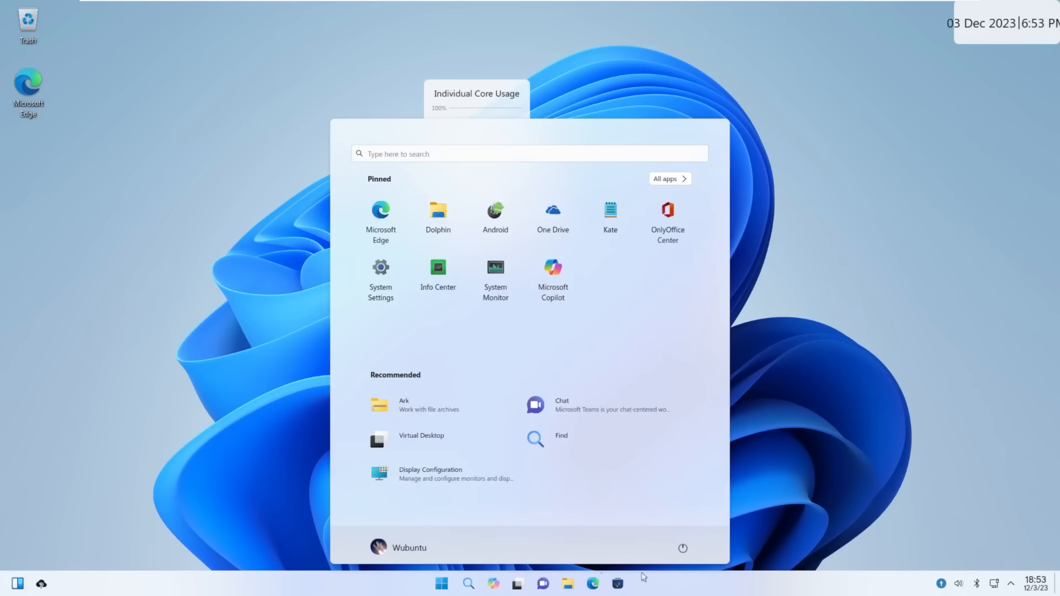
left_click(507, 588)
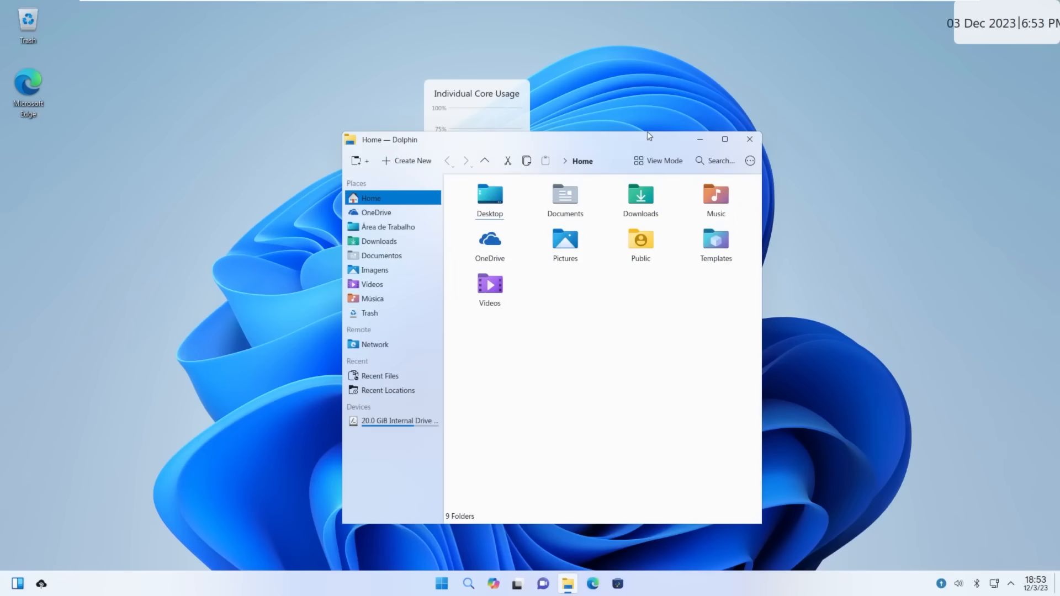
left_click_drag(669, 144, 596, 143)
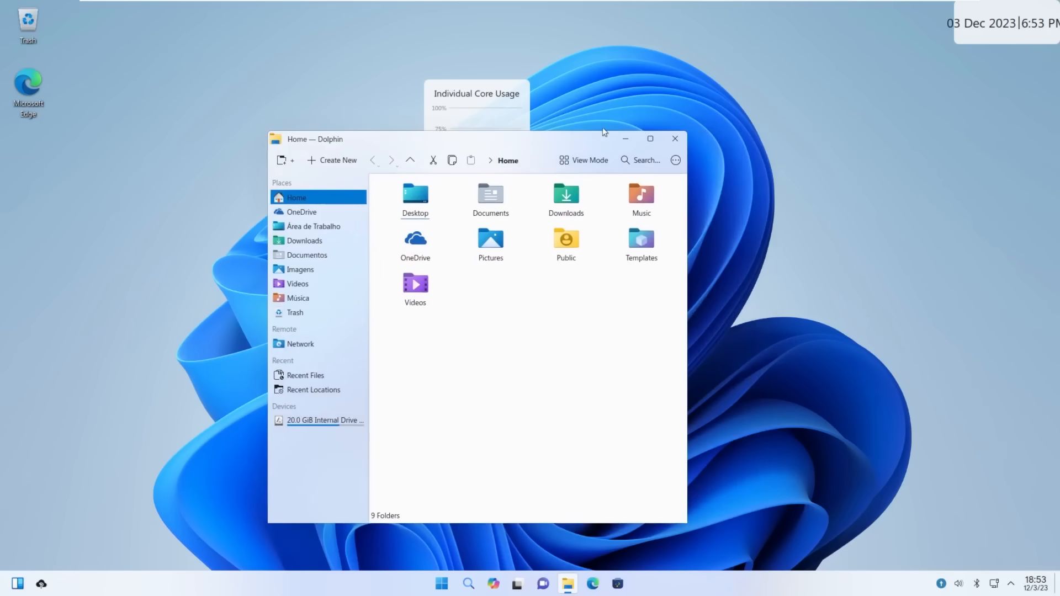
left_click_drag(767, 267, 932, 266)
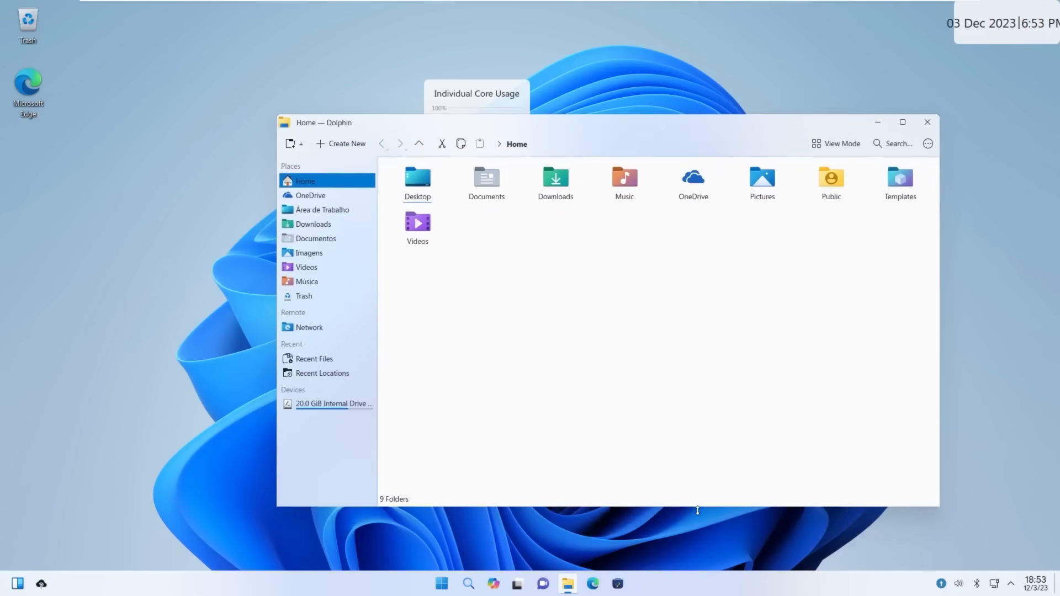
left_click_drag(709, 523, 702, 365)
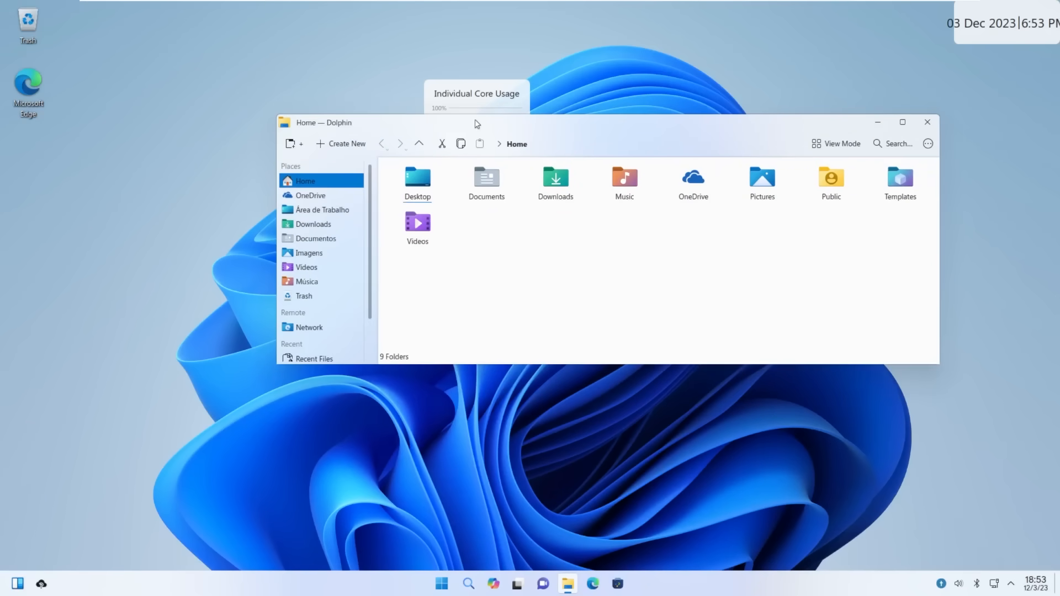
mouse_move(477, 125)
left_mouse_down()
mouse_move(419, 10)
mouse_move(354, 78)
left_mouse_up()
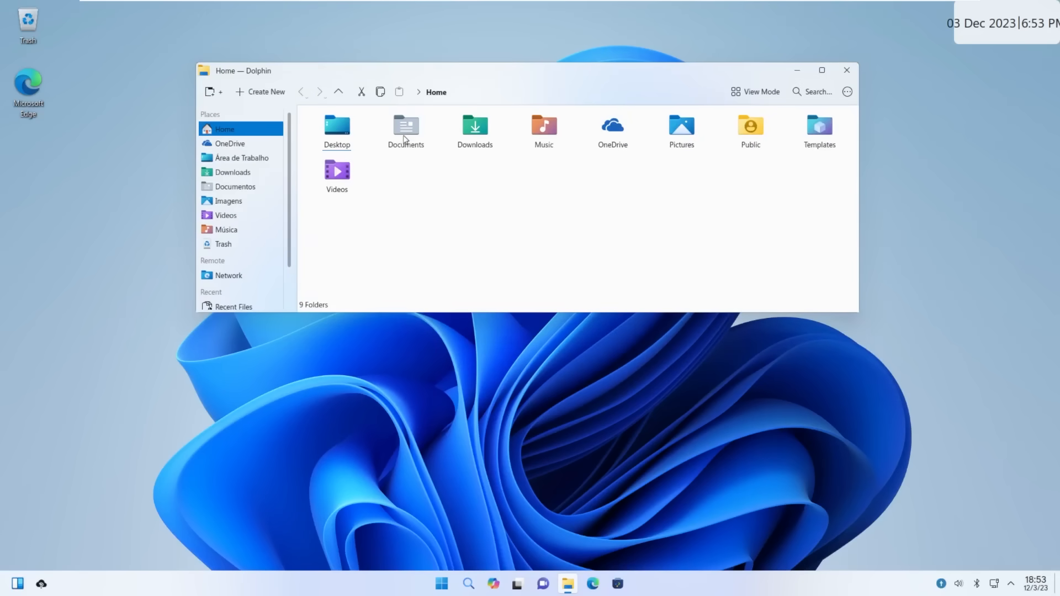
scroll(256, 233, "down", 2)
scroll(236, 269, "up", 2)
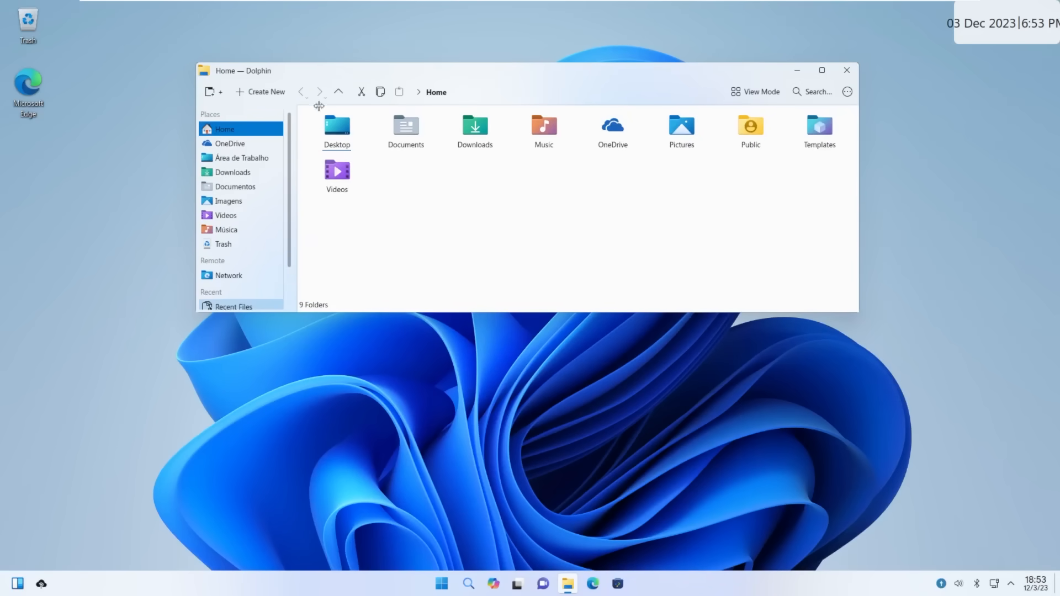
left_click(257, 159)
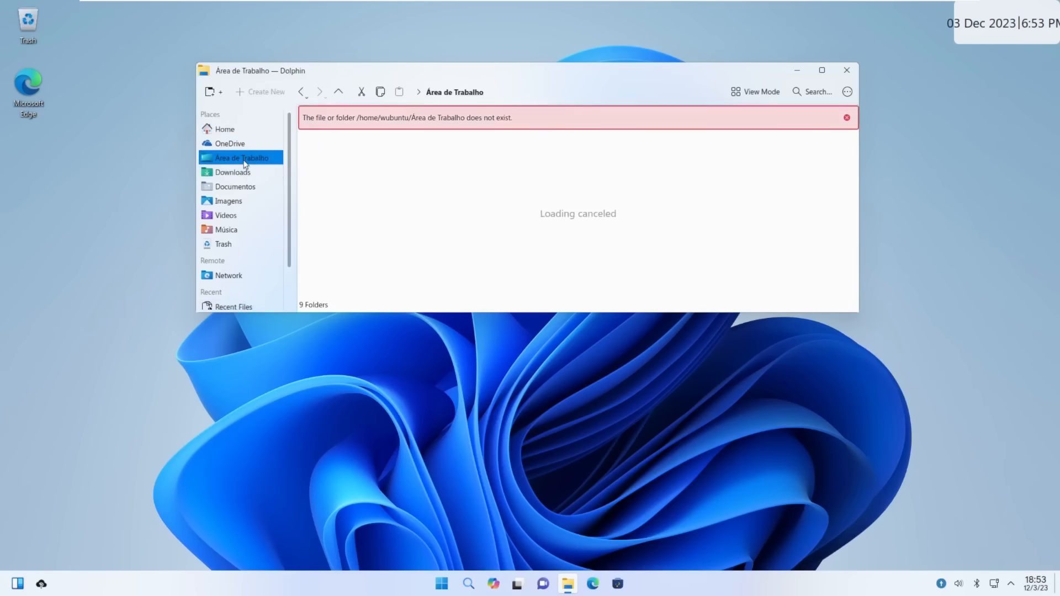
left_click(236, 172)
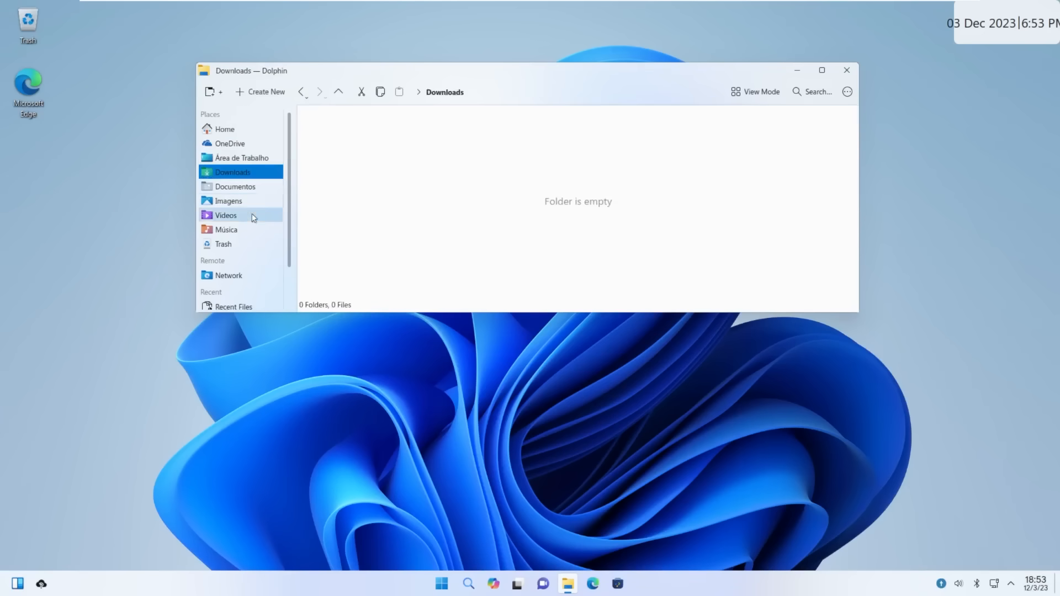
left_click(241, 229)
left_click(237, 202)
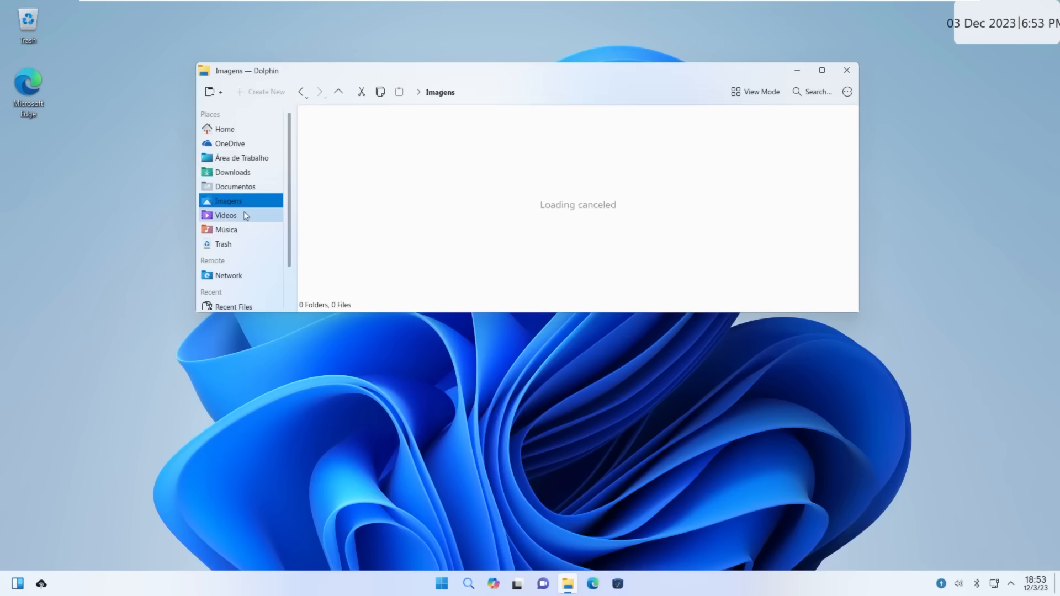
left_click(225, 215)
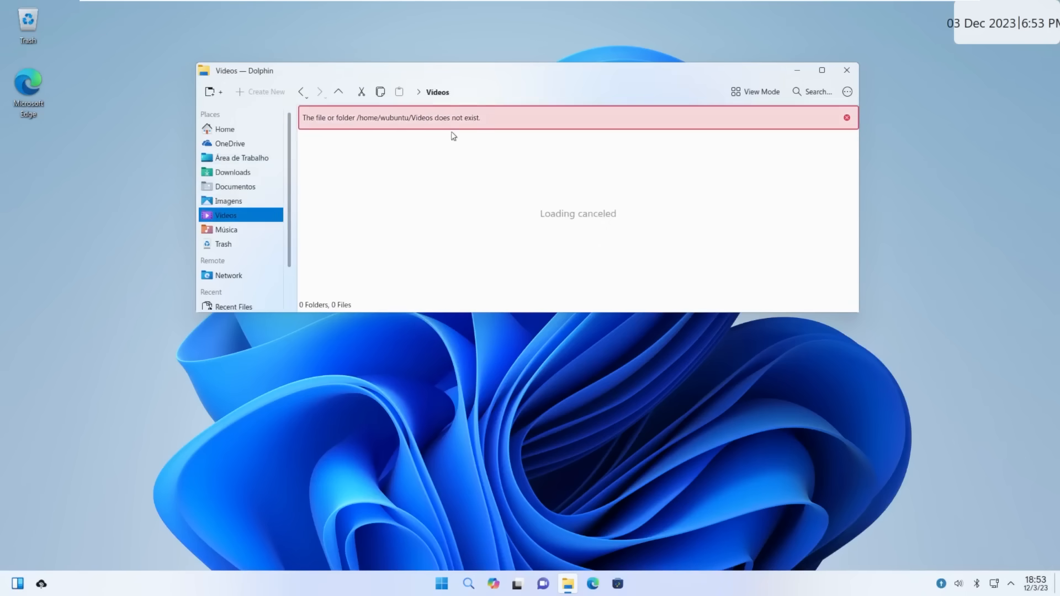
left_click(224, 129)
double_click(404, 140)
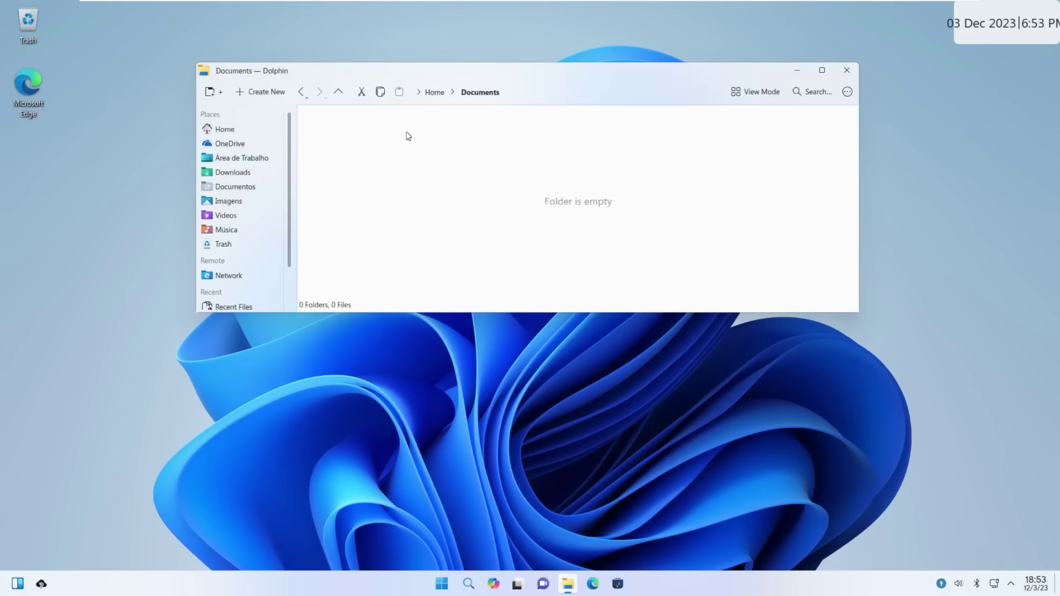
left_click(429, 92)
double_click(474, 131)
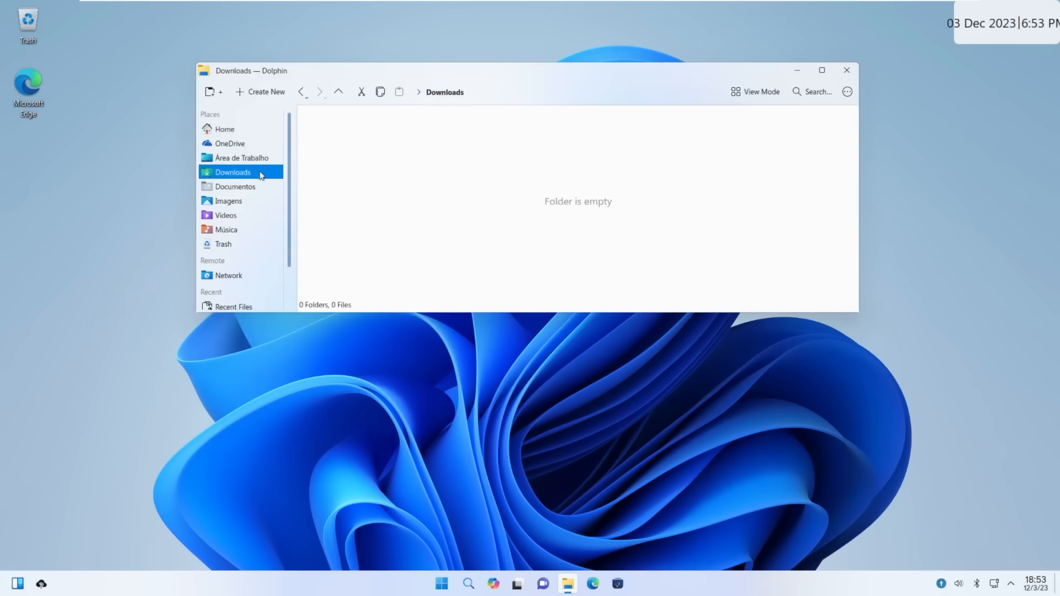
left_click(248, 186)
left_click(228, 201)
left_click(230, 143)
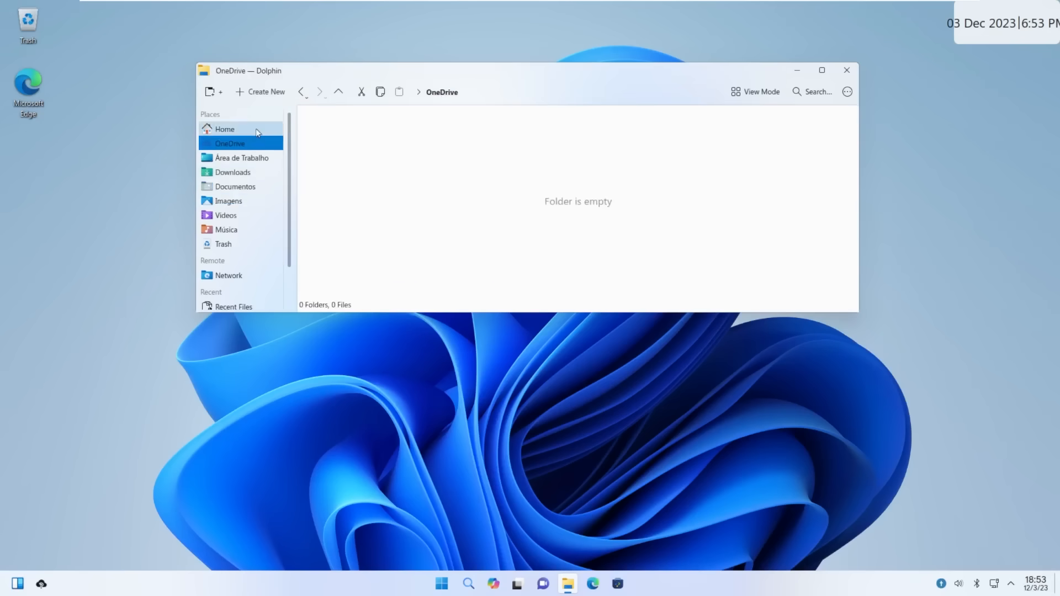
left_click(406, 128)
double_click(412, 124)
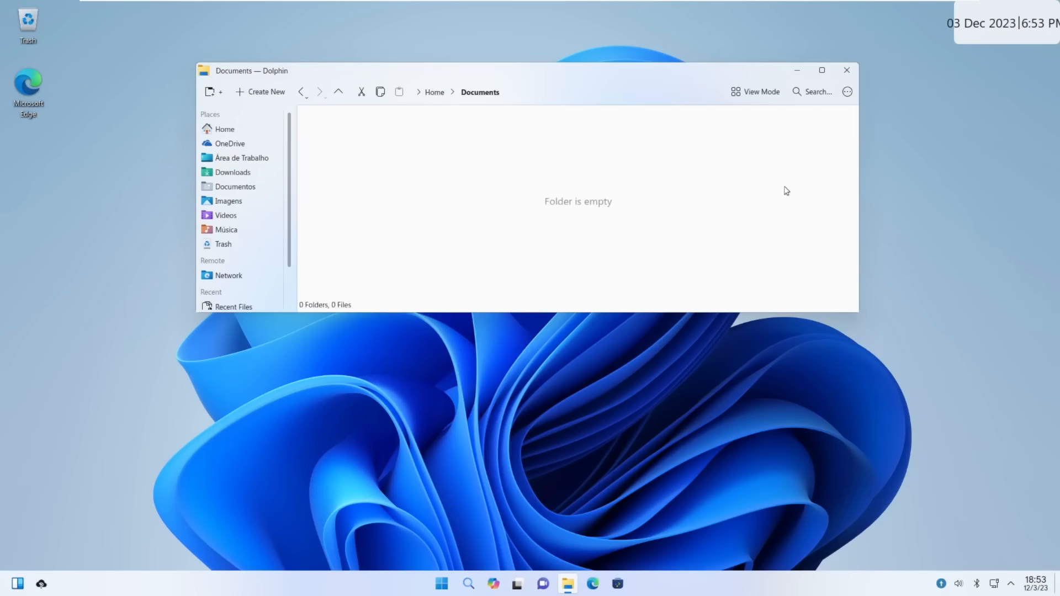
left_click(811, 92)
left_click(847, 70)
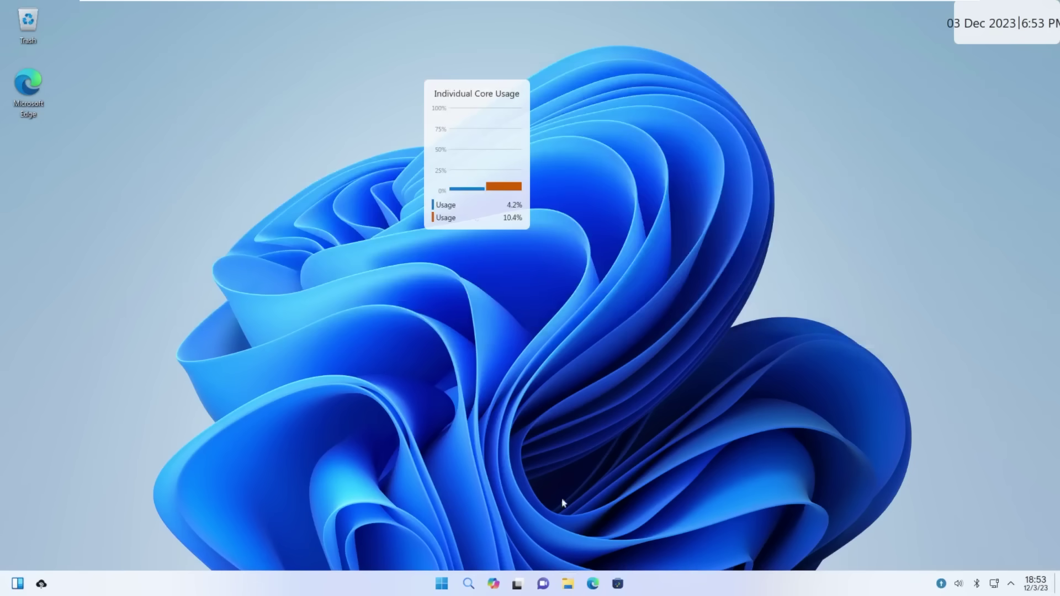
left_click(494, 585)
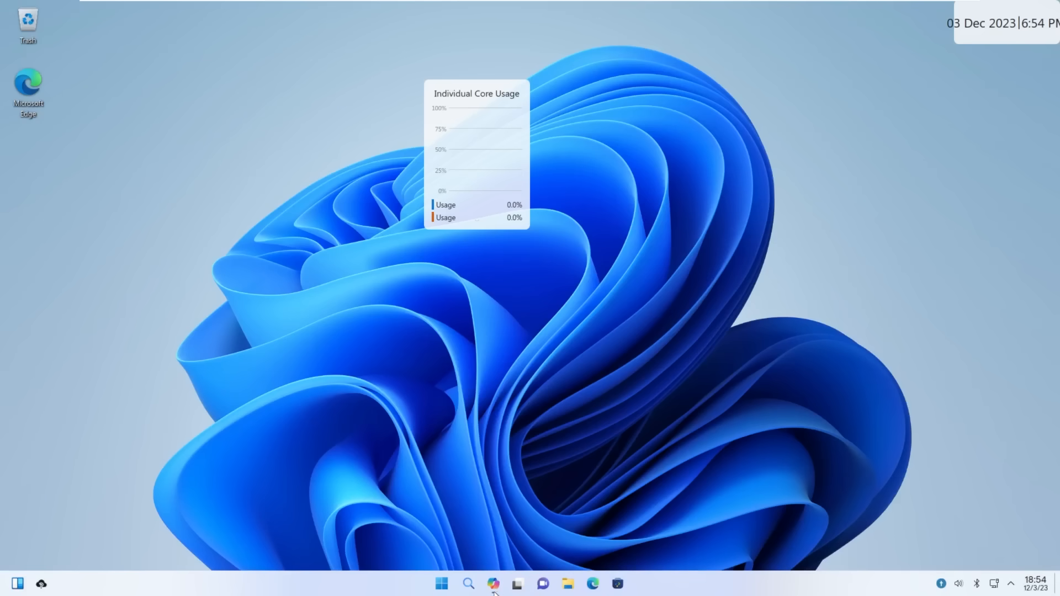
left_click(494, 585)
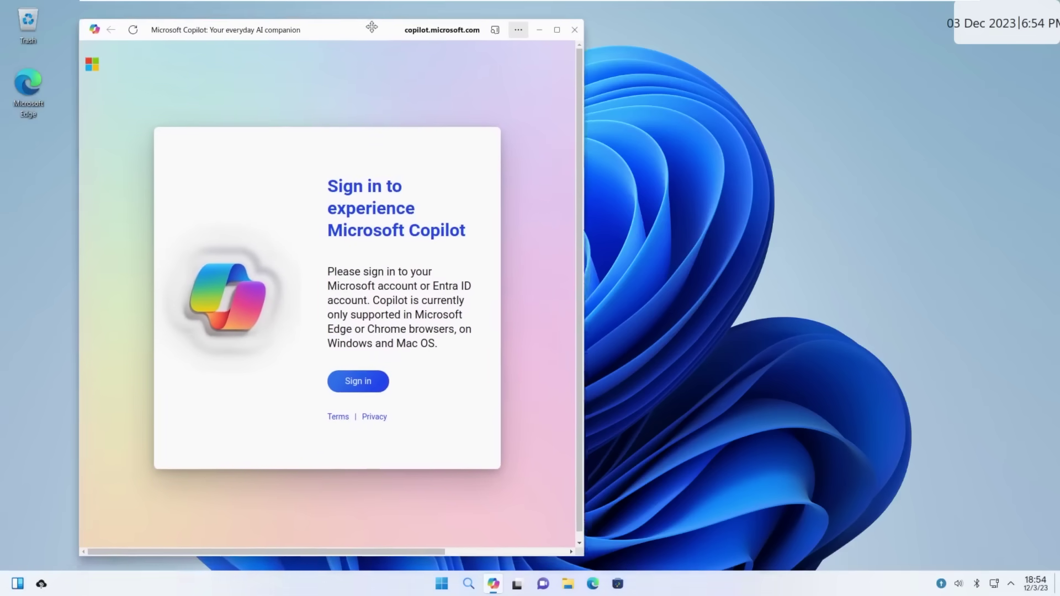
left_click_drag(299, 18, 460, 30)
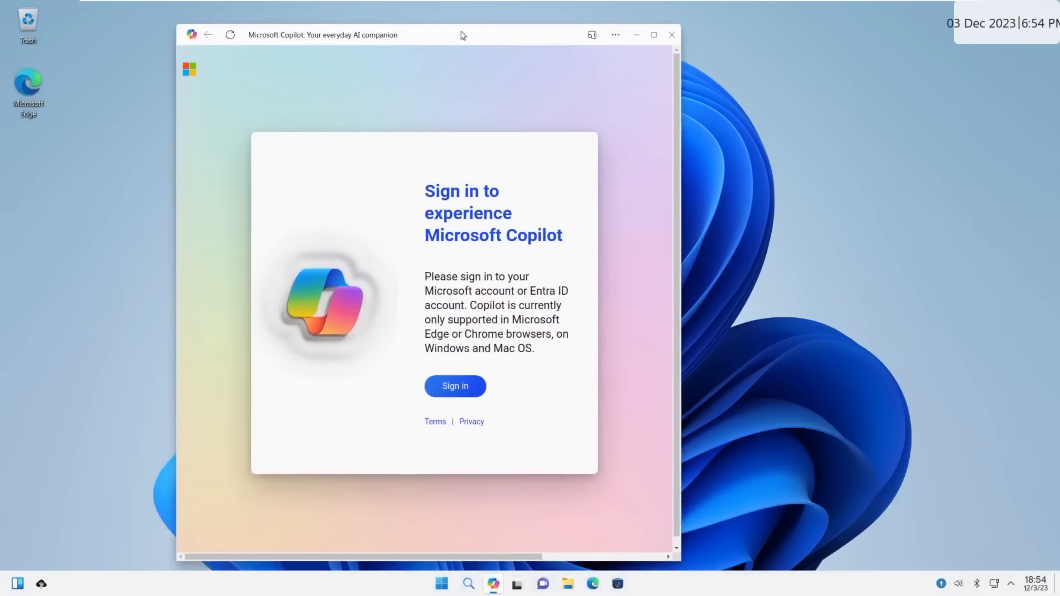
left_click_drag(433, 278, 547, 369)
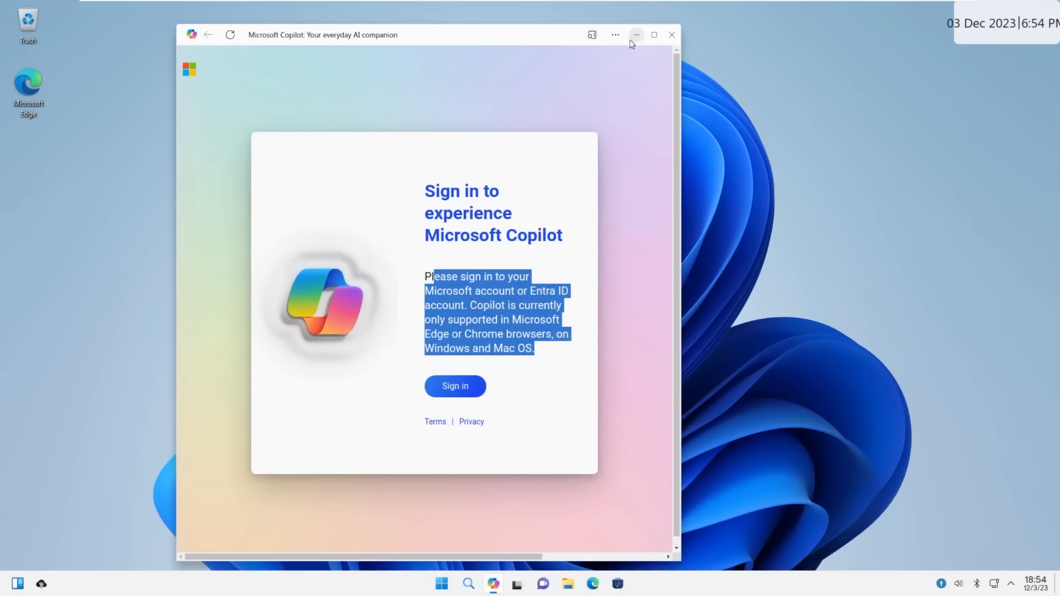
left_click(673, 36)
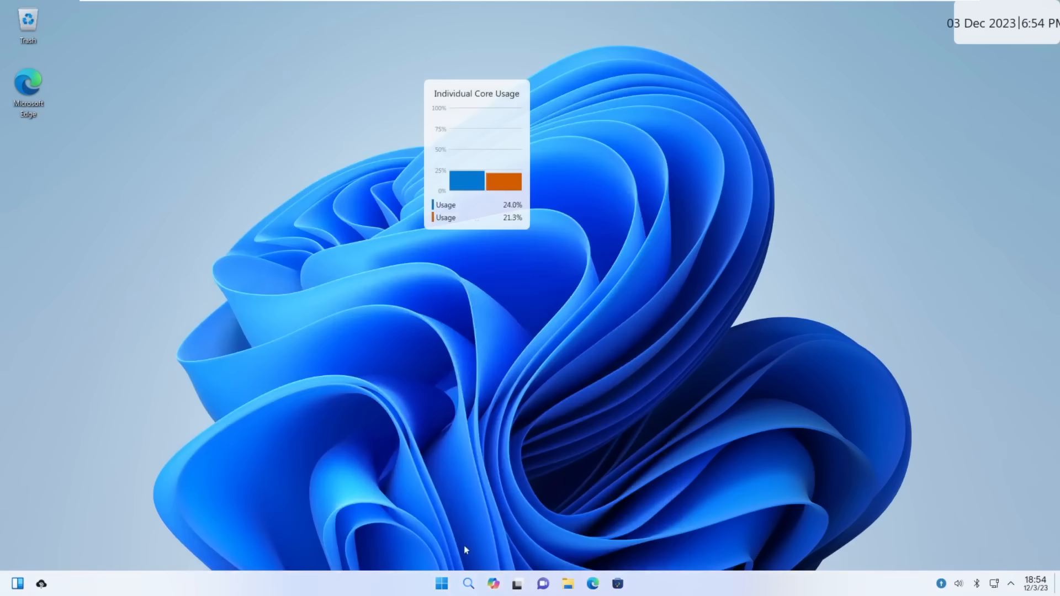
Launch Microsoft PowerShell from All apps, enter a blank line and close the Konsole window.
left_click(442, 584)
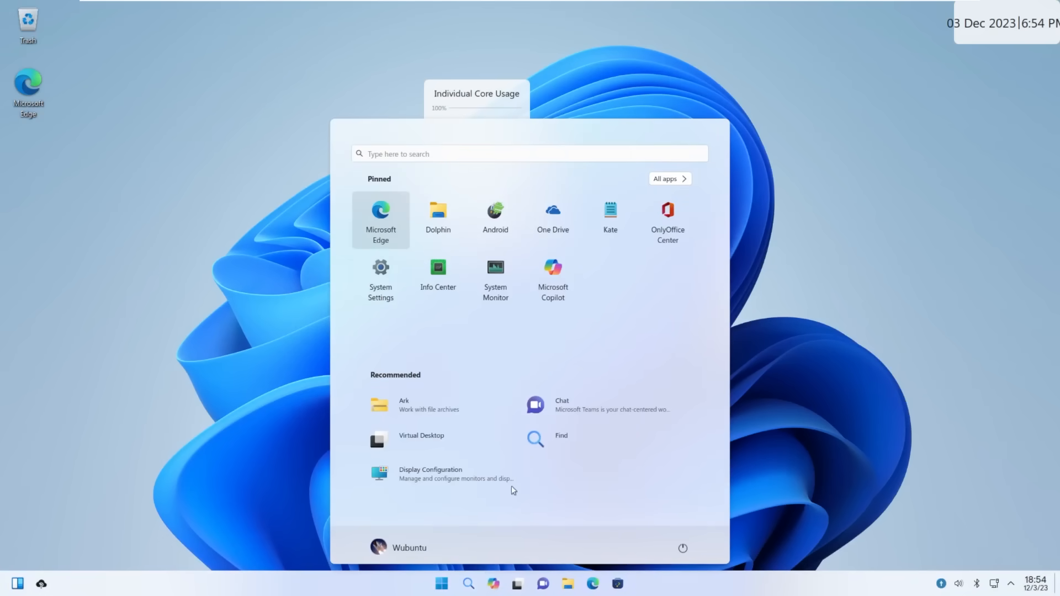
left_click(662, 178)
scroll(559, 460, "down", 3)
scroll(557, 462, "down", 3)
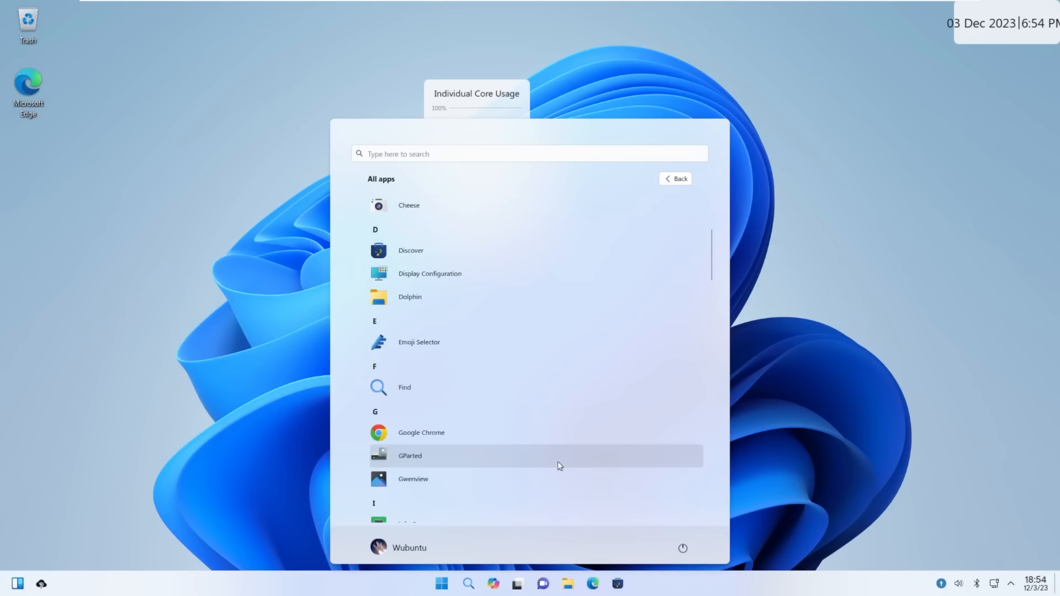
scroll(557, 462, "down", 3)
scroll(557, 461, "down", 2)
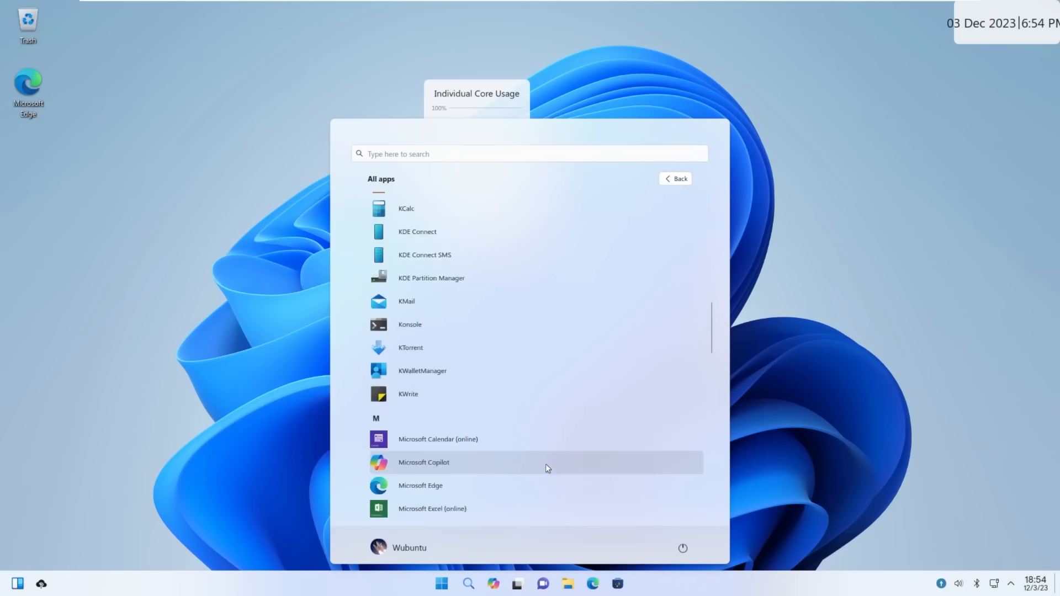
scroll(539, 468, "down", 1)
scroll(495, 457, "down", 2)
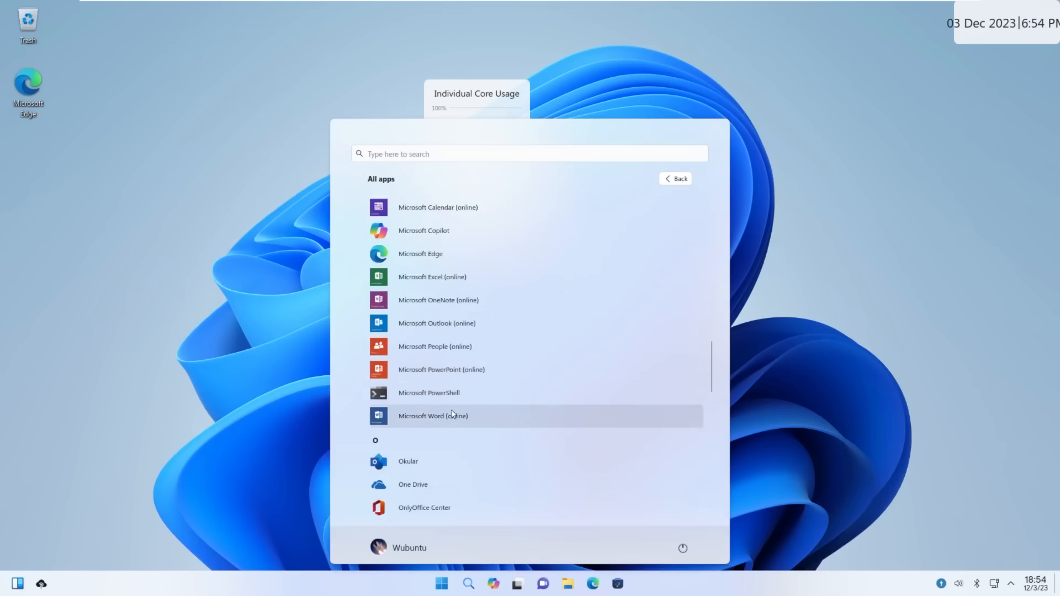
left_click(447, 384)
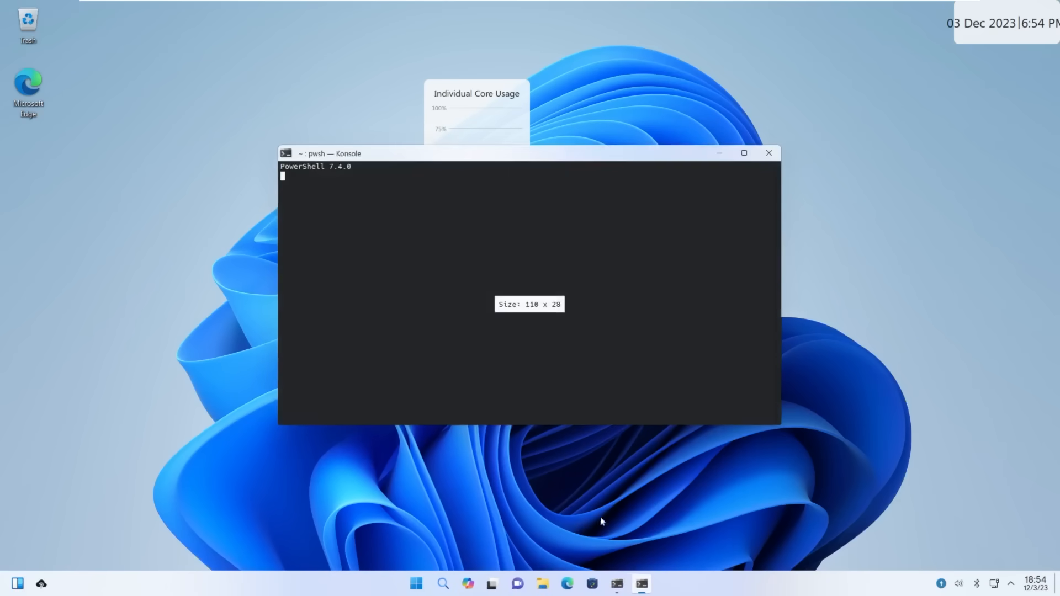
key("Return")
key("Return")
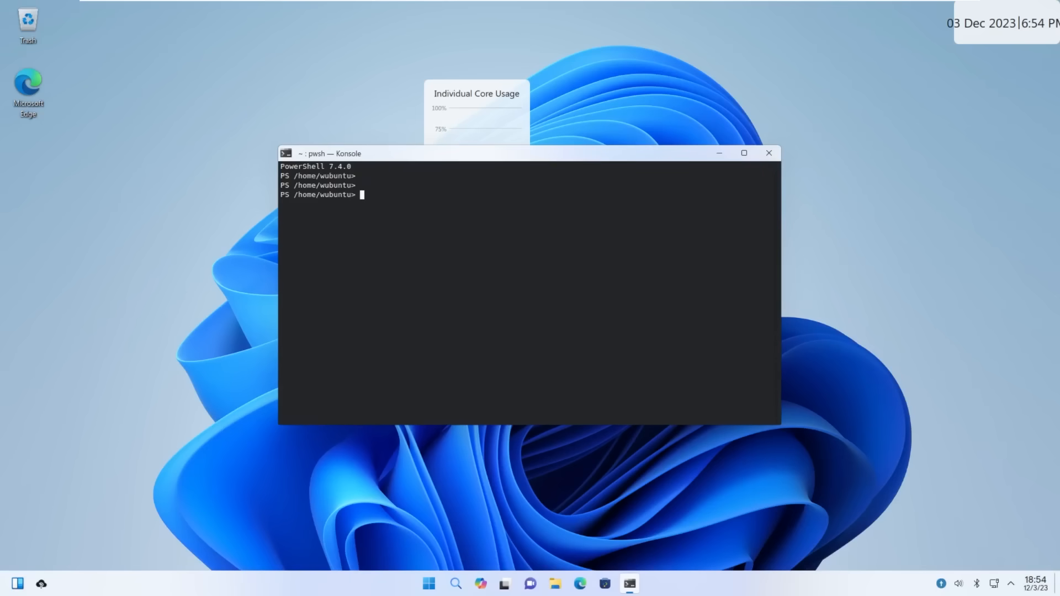
left_click(769, 153)
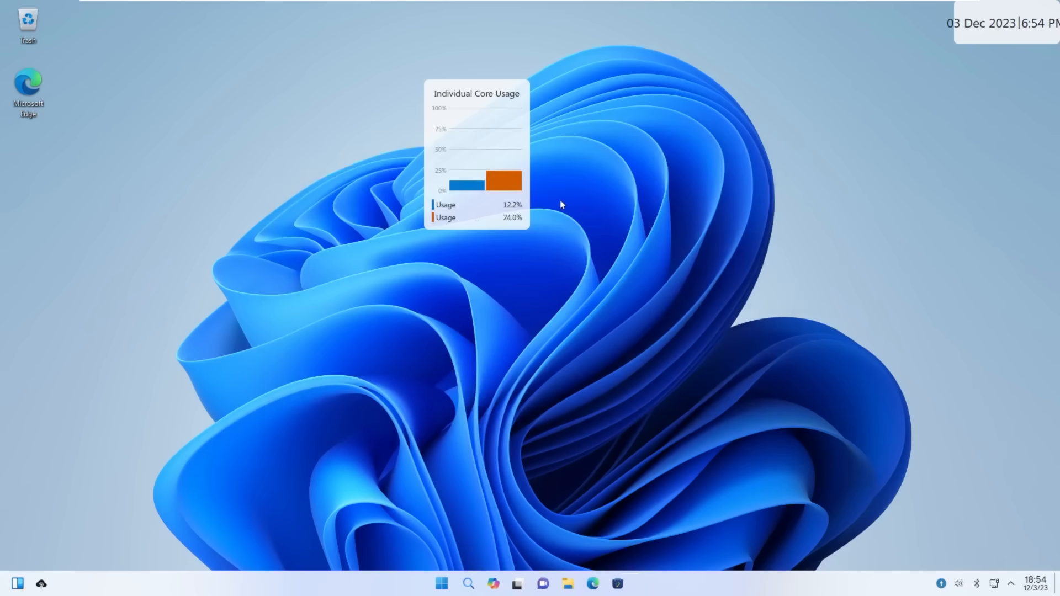
Remove the Individual Core Usage and Better inline clock widgets from the desktop.
right_click(494, 166)
left_click(540, 251)
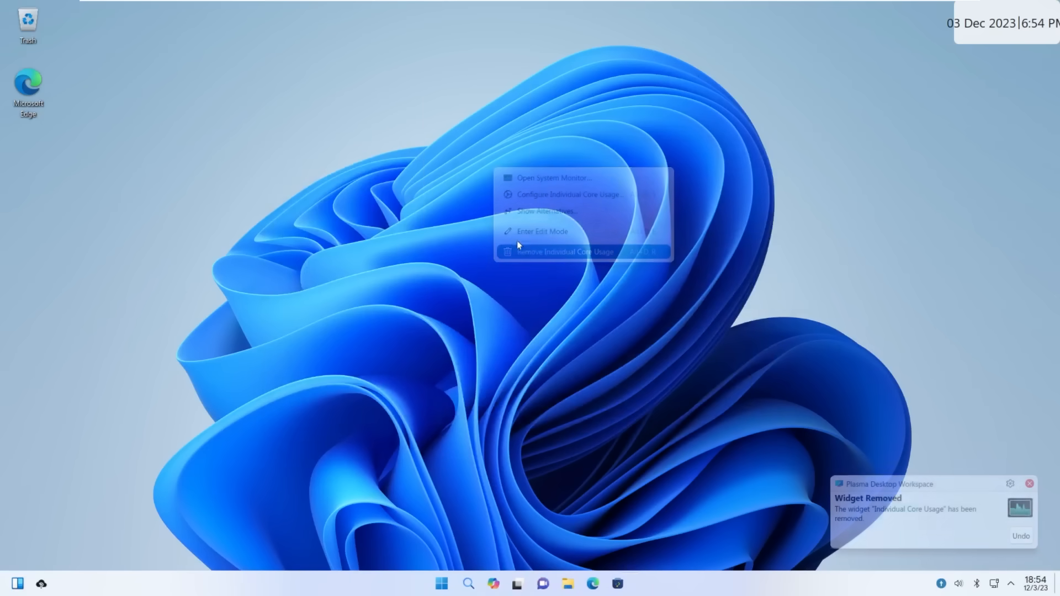
right_click(963, 61)
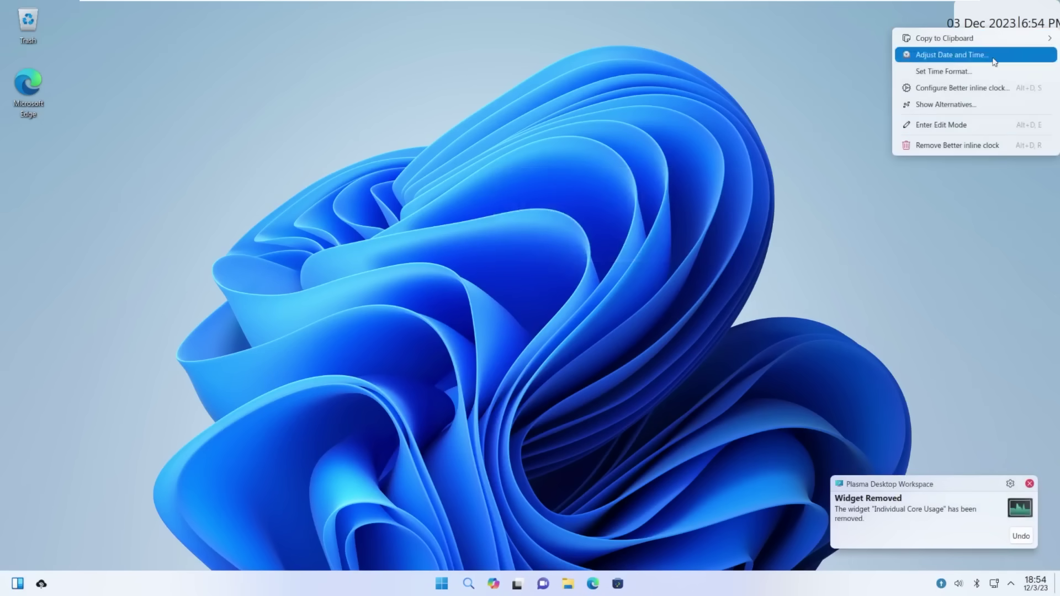
left_click(953, 151)
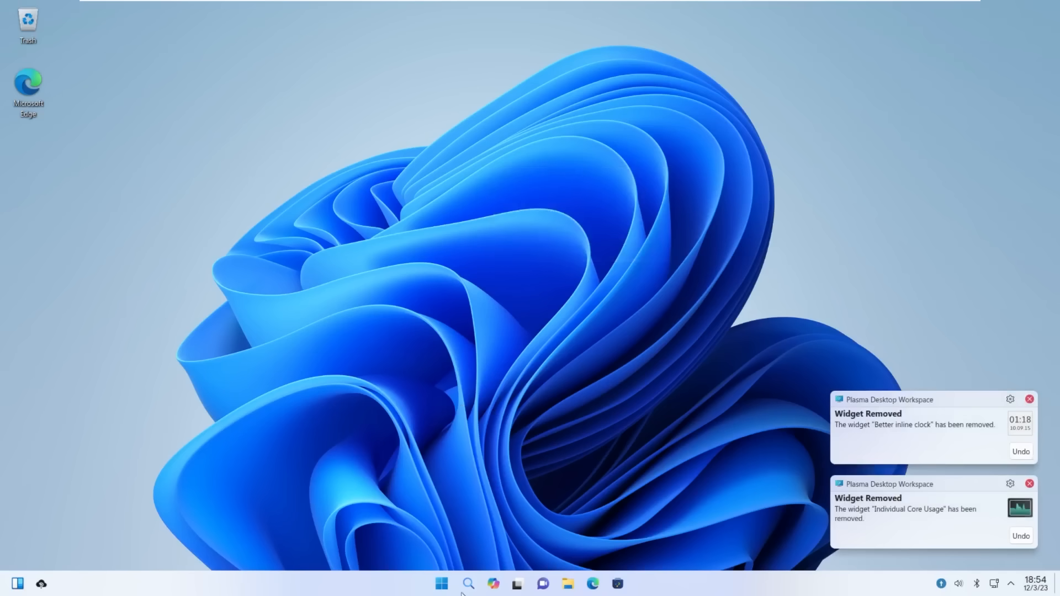
left_click(441, 583)
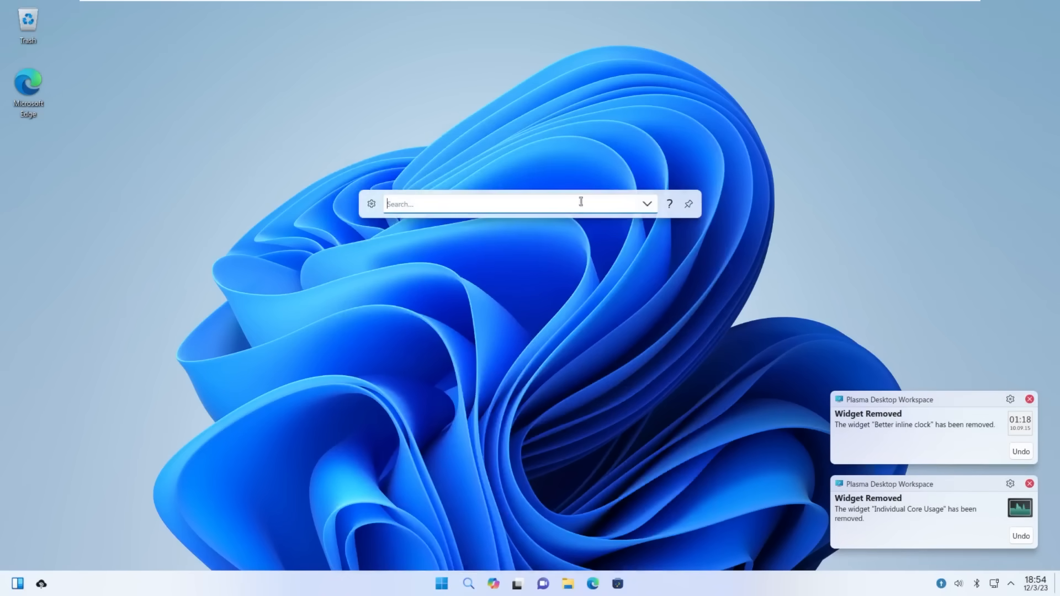
left_click(689, 204)
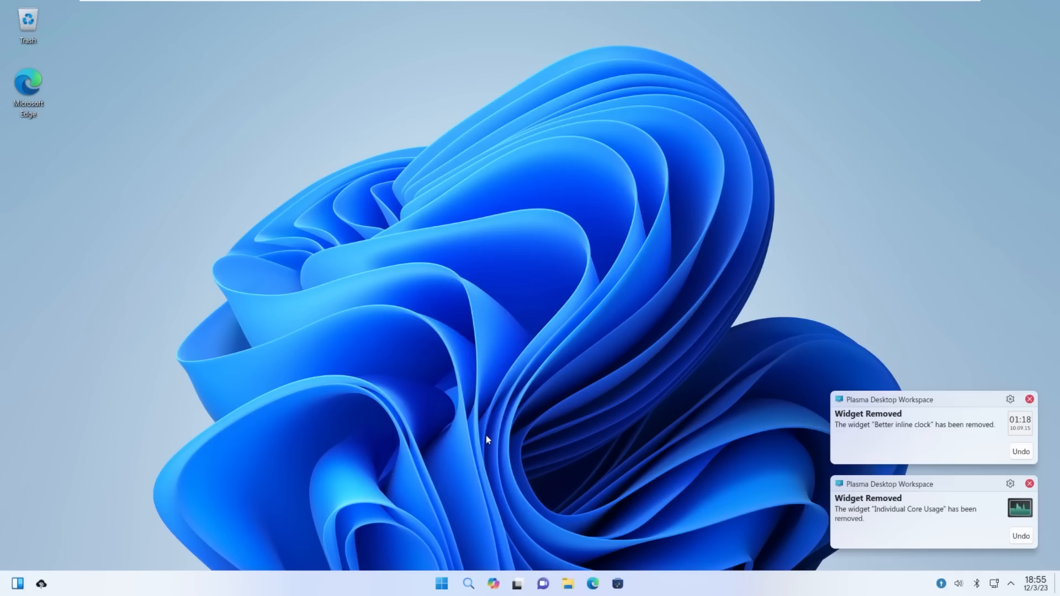
left_click(469, 584)
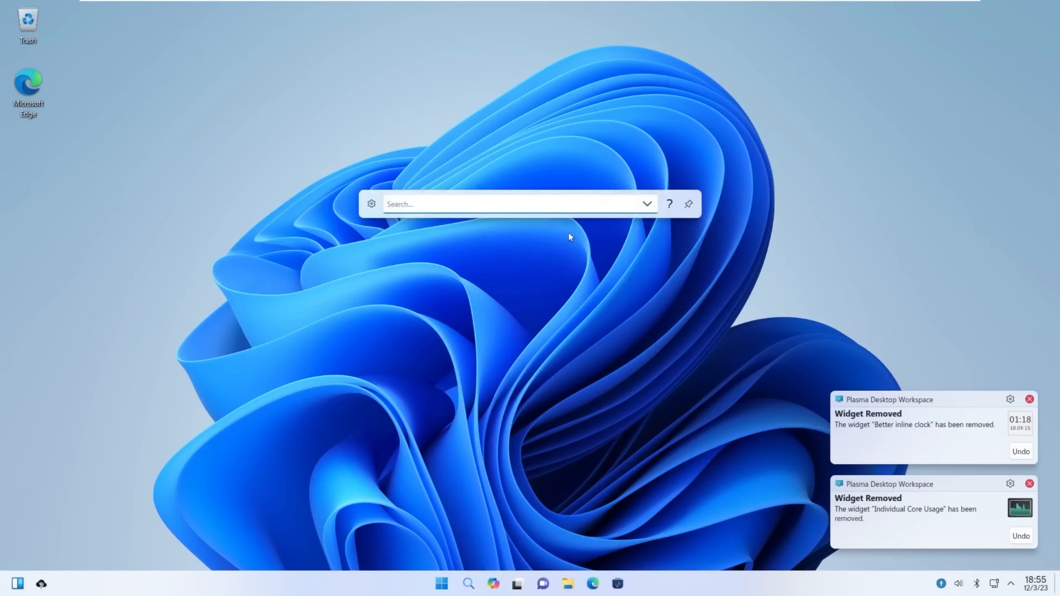
type("set")
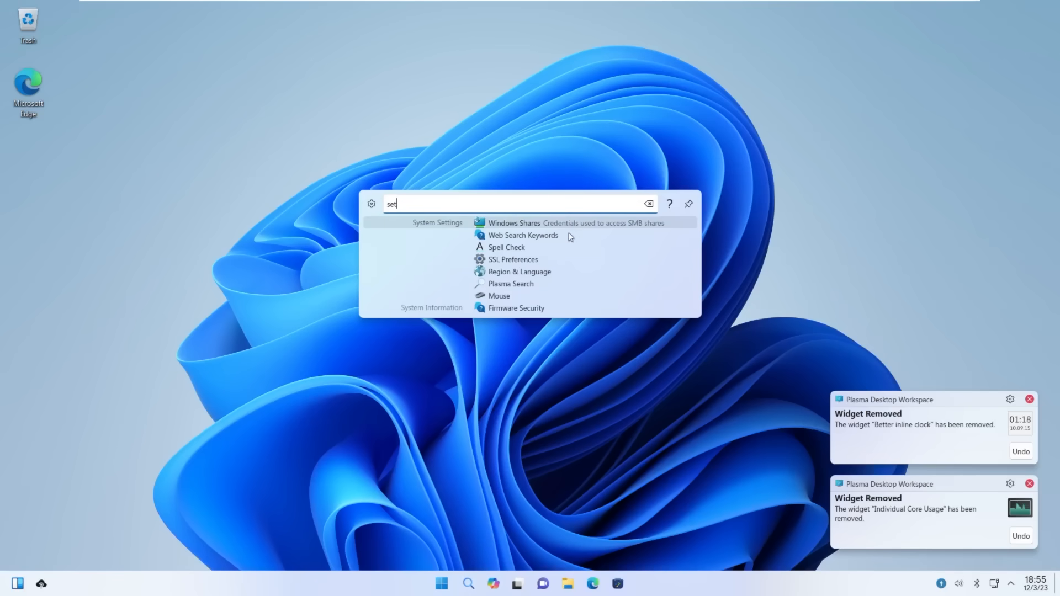
type("tings")
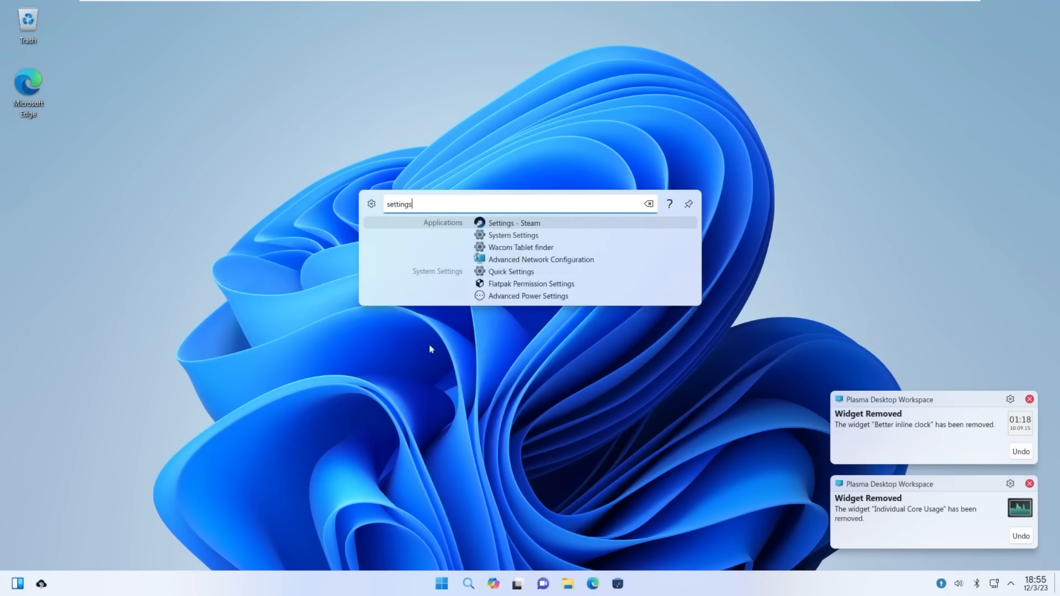
key("Return")
left_click(468, 584)
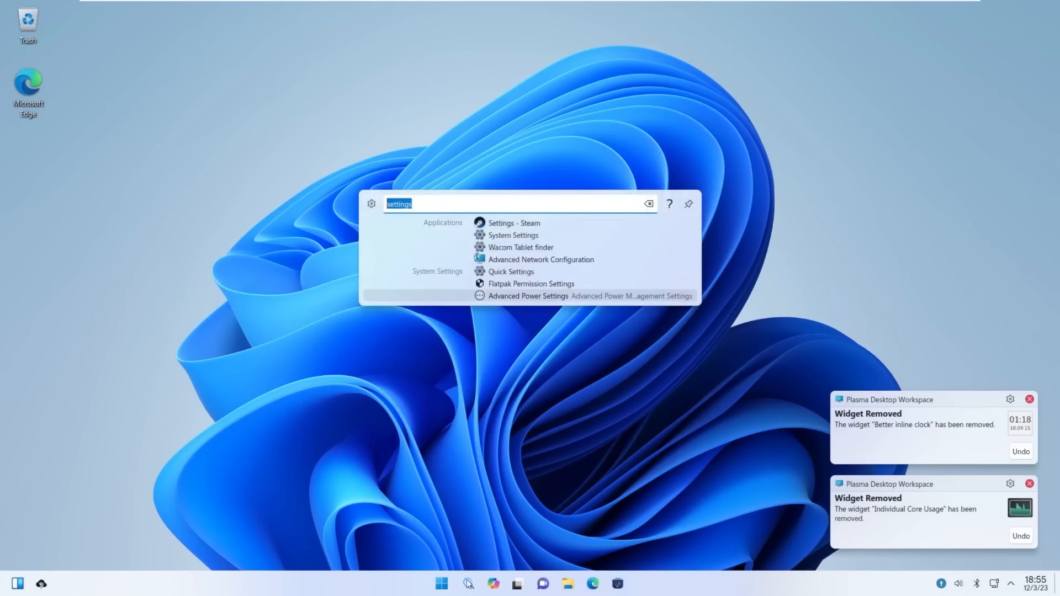
left_click(469, 584)
type("stea")
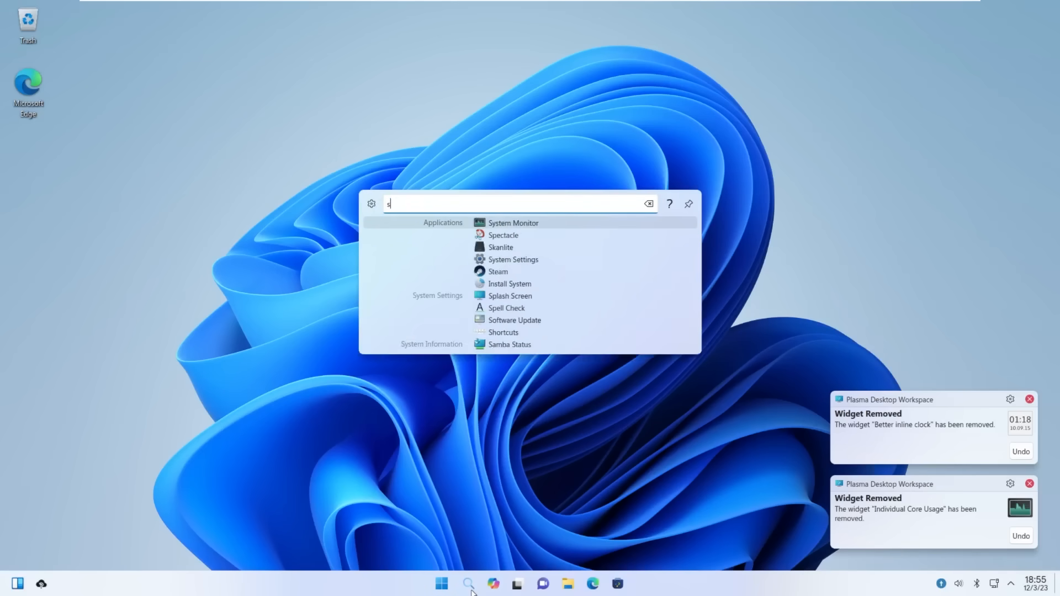
type("m")
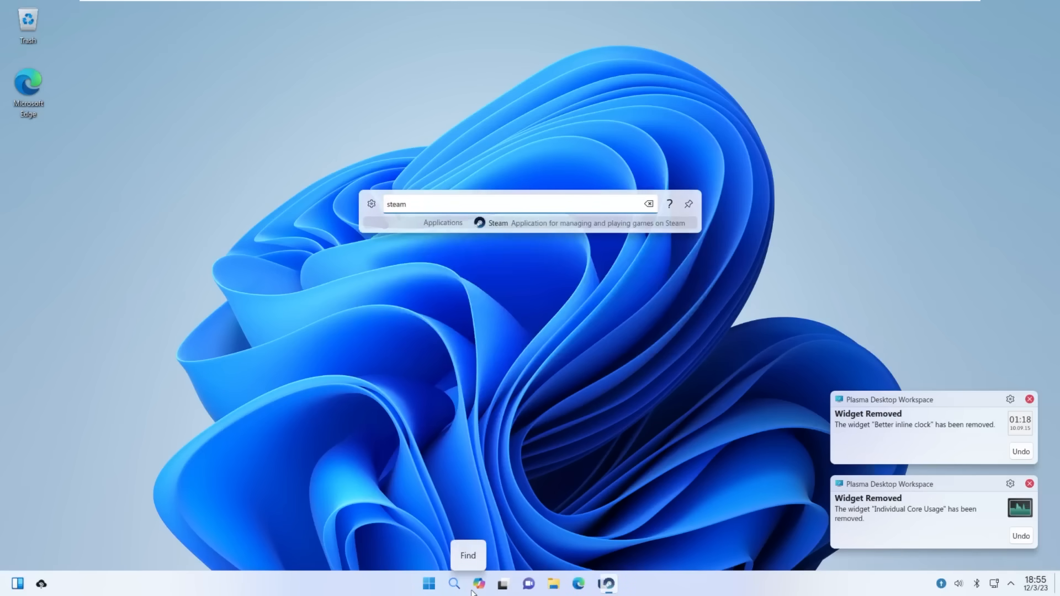
left_click(605, 225)
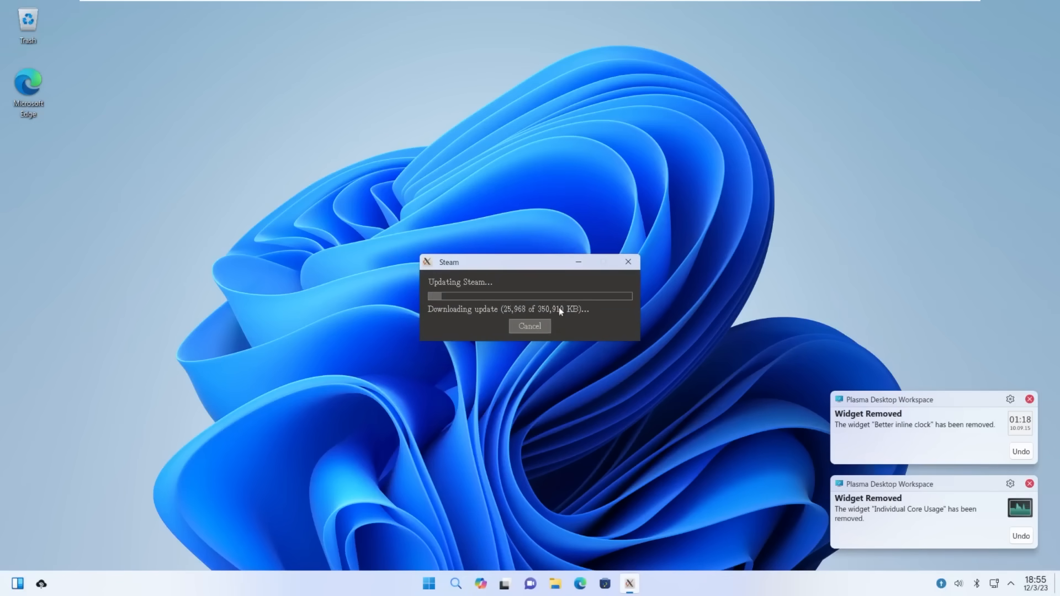
left_click(539, 326)
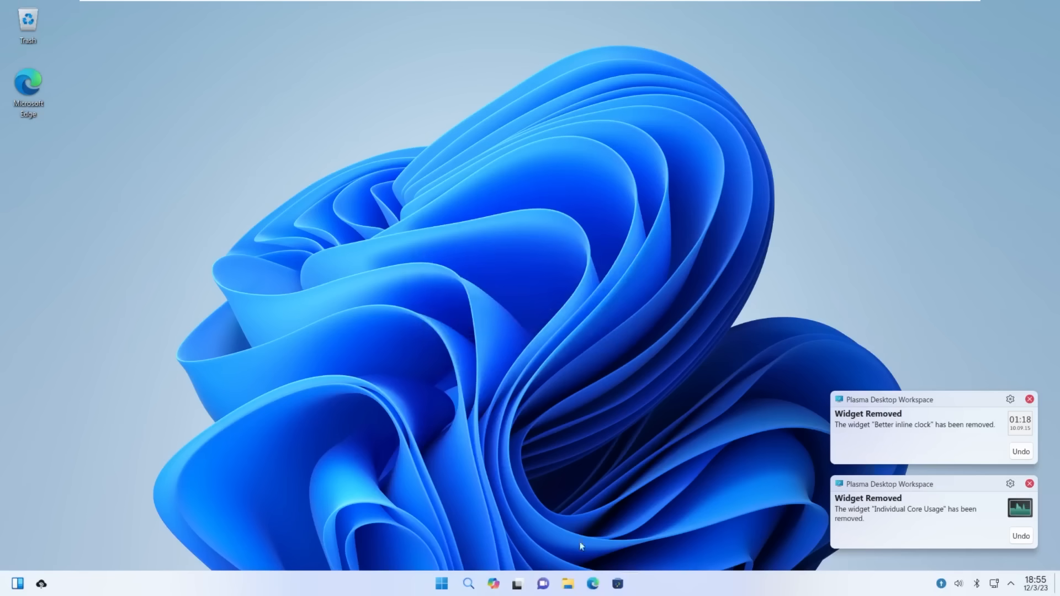
Peek at the Start button's context menu, then dismiss the clock and core usage widget-removed notifications.
right_click(442, 583)
left_click(442, 583)
right_click(444, 583)
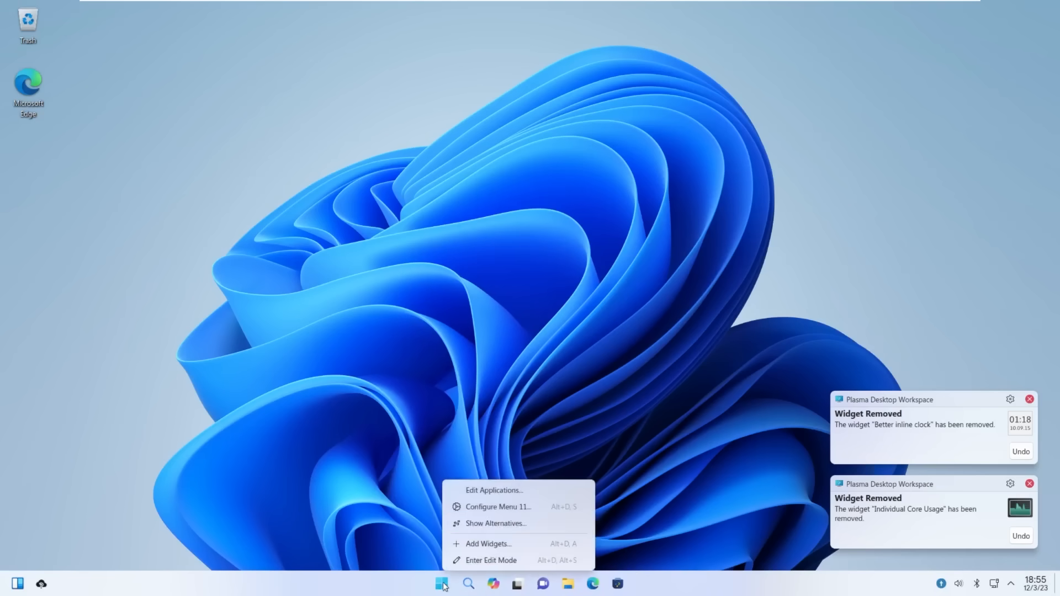
left_click(1029, 399)
left_click(1030, 399)
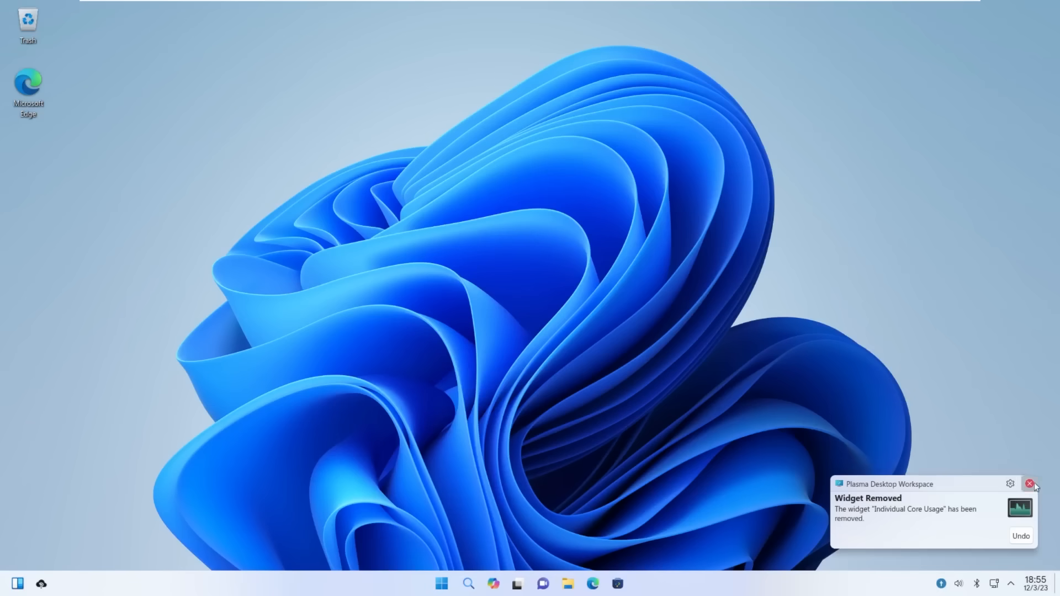
left_click(1029, 483)
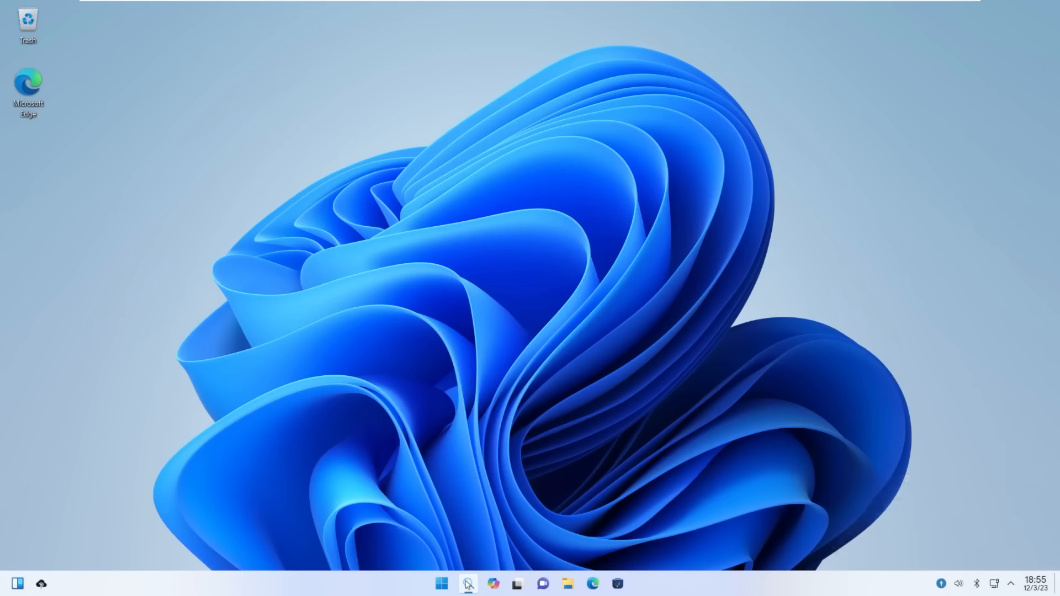
Open and close the start menu, then cancel a Create Symlink dialog from the desktop context menu.
left_click(441, 584)
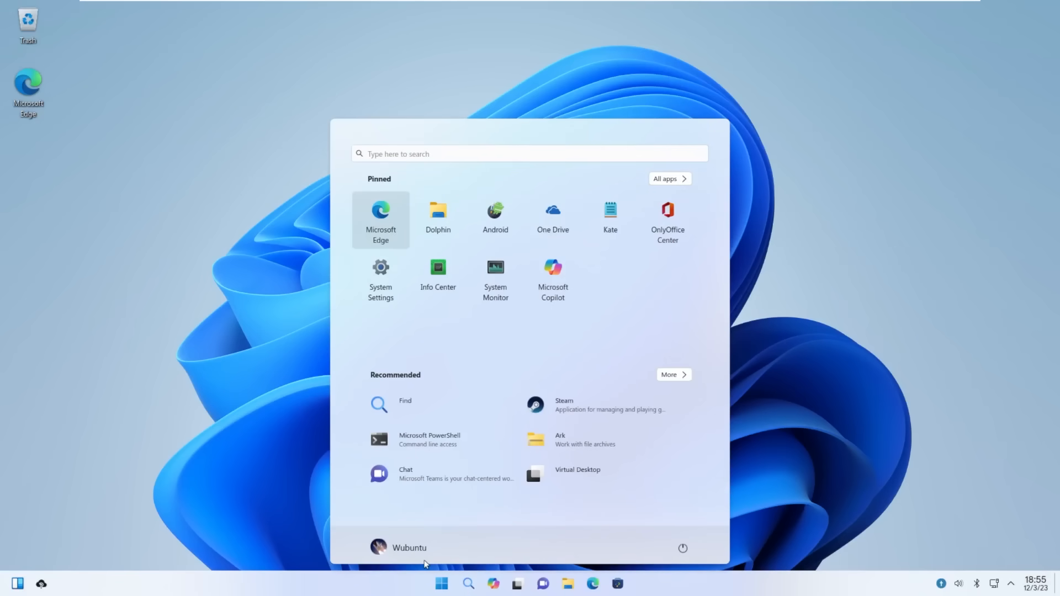
left_click(552, 220)
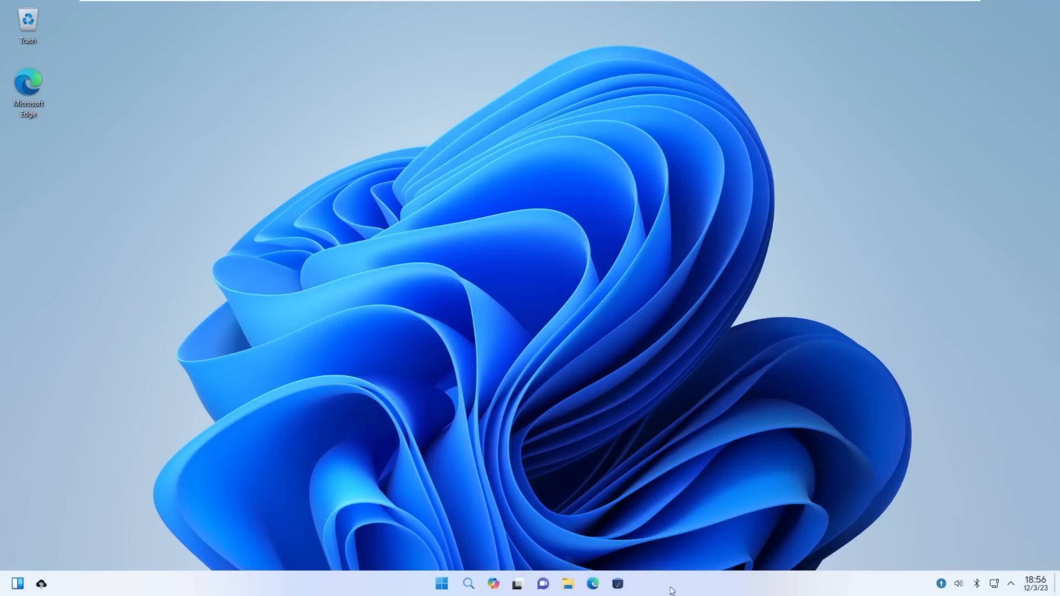
right_click(314, 302)
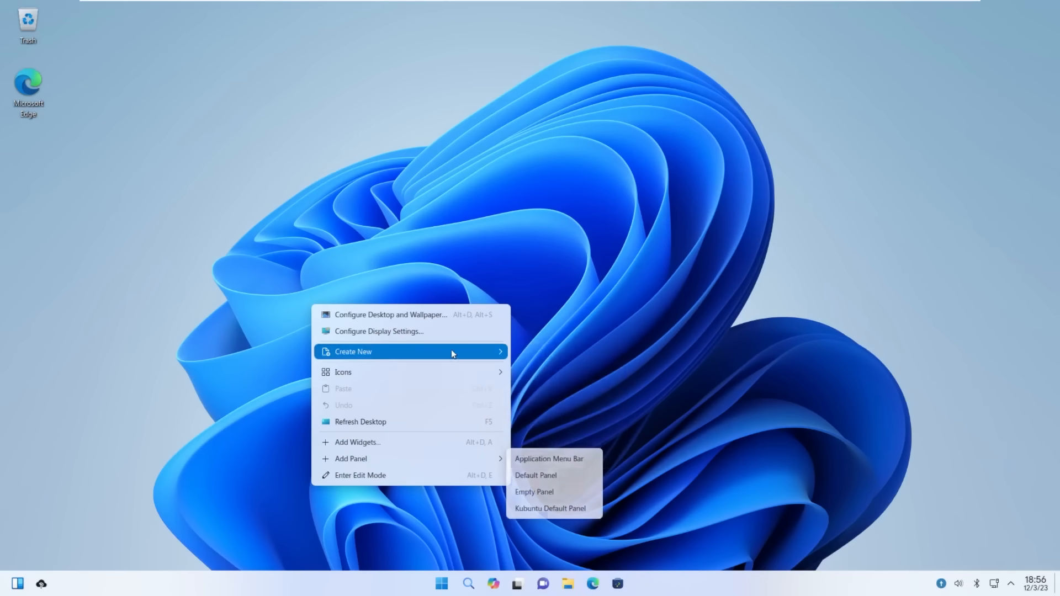
mouse_move(410, 351)
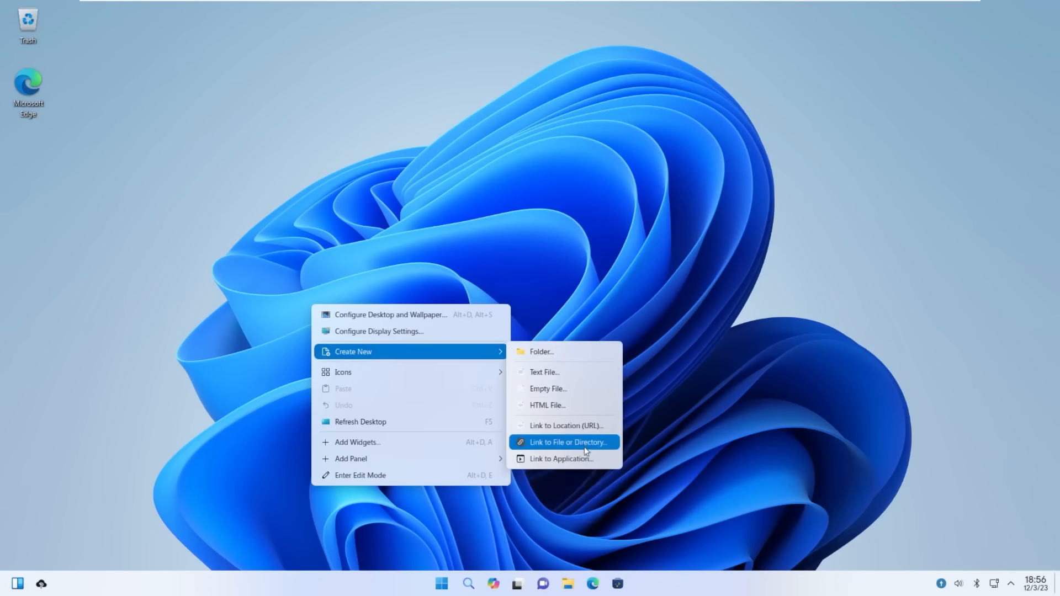
left_click(568, 442)
left_click(705, 212)
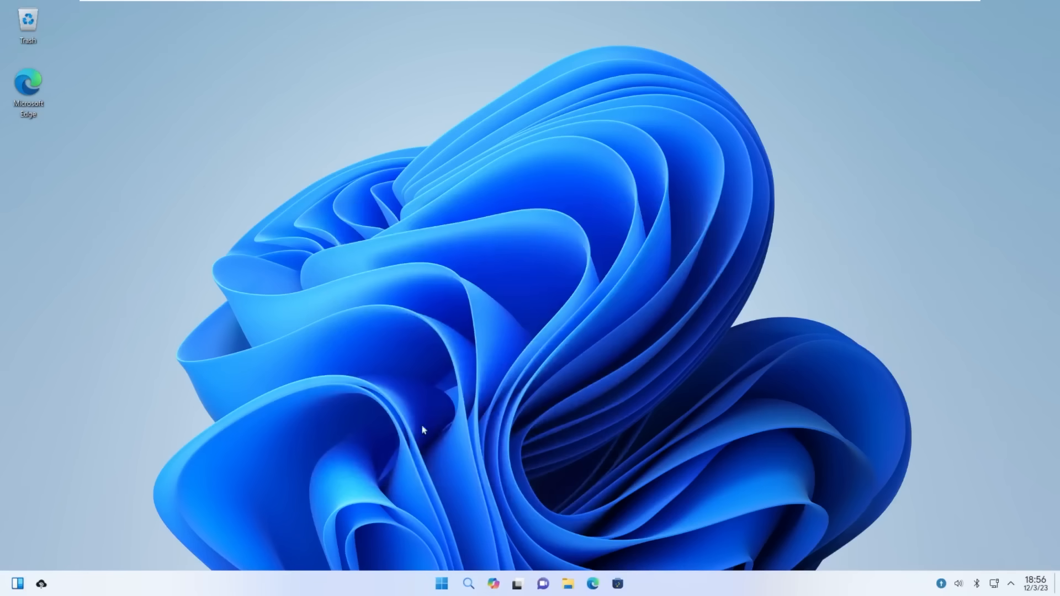